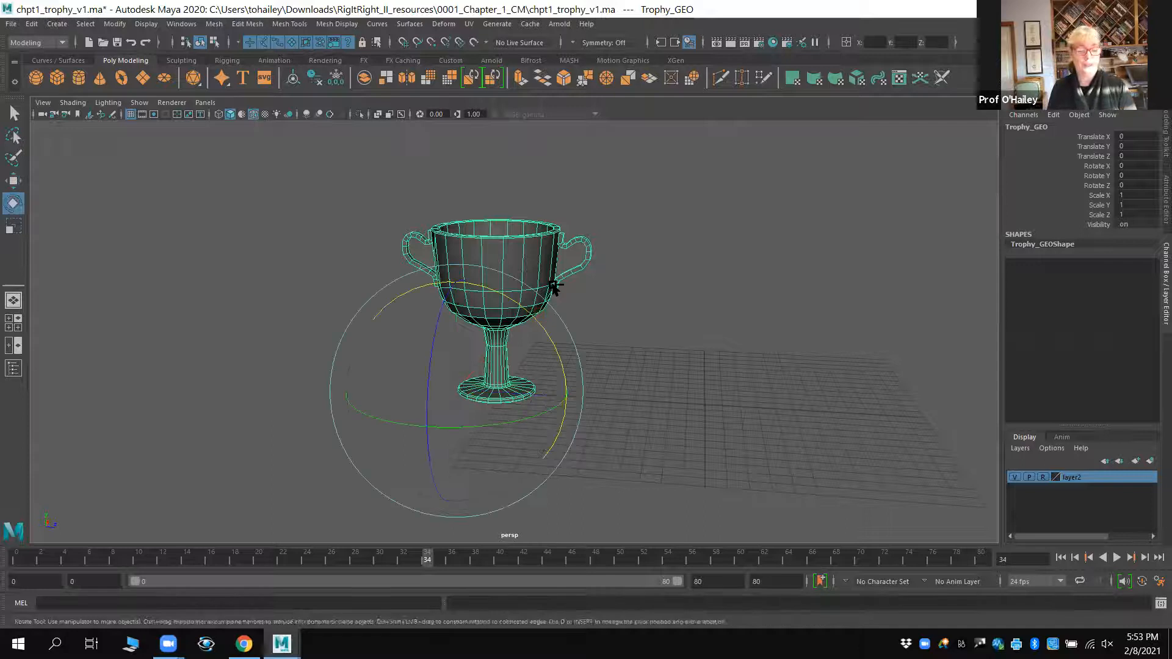
- Move the trophy along Z toward the grid's centre, to a Translate Z of about 4.9
key("w")
key("e")
key("r")
key("w")
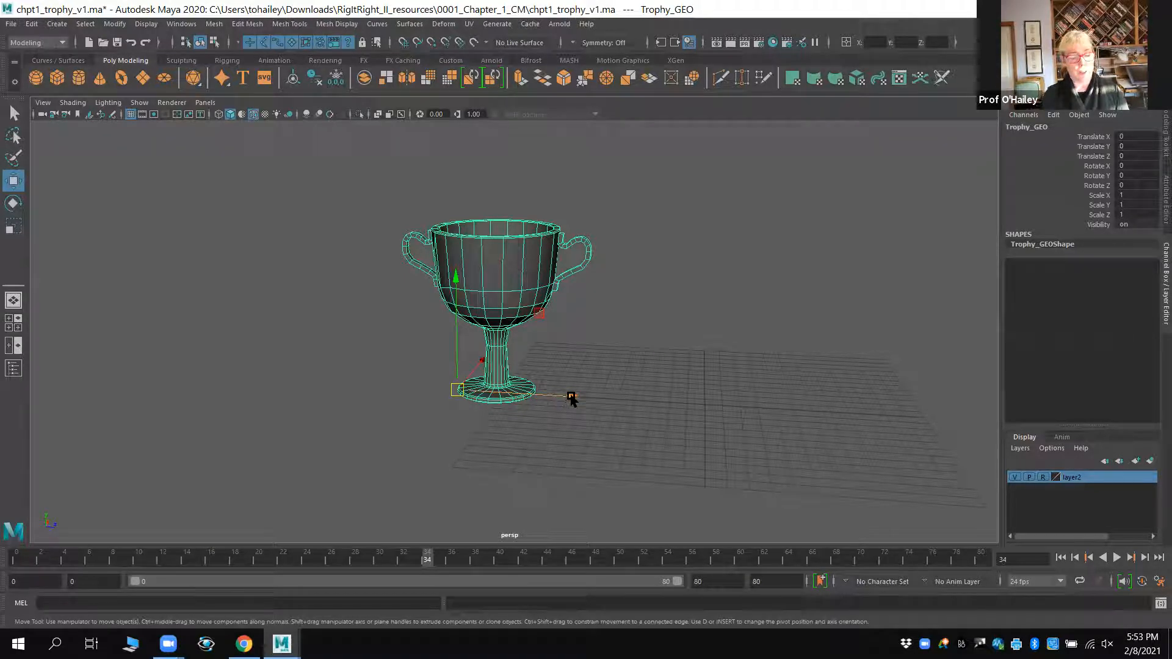
left_click_drag(571, 398, 571, 398)
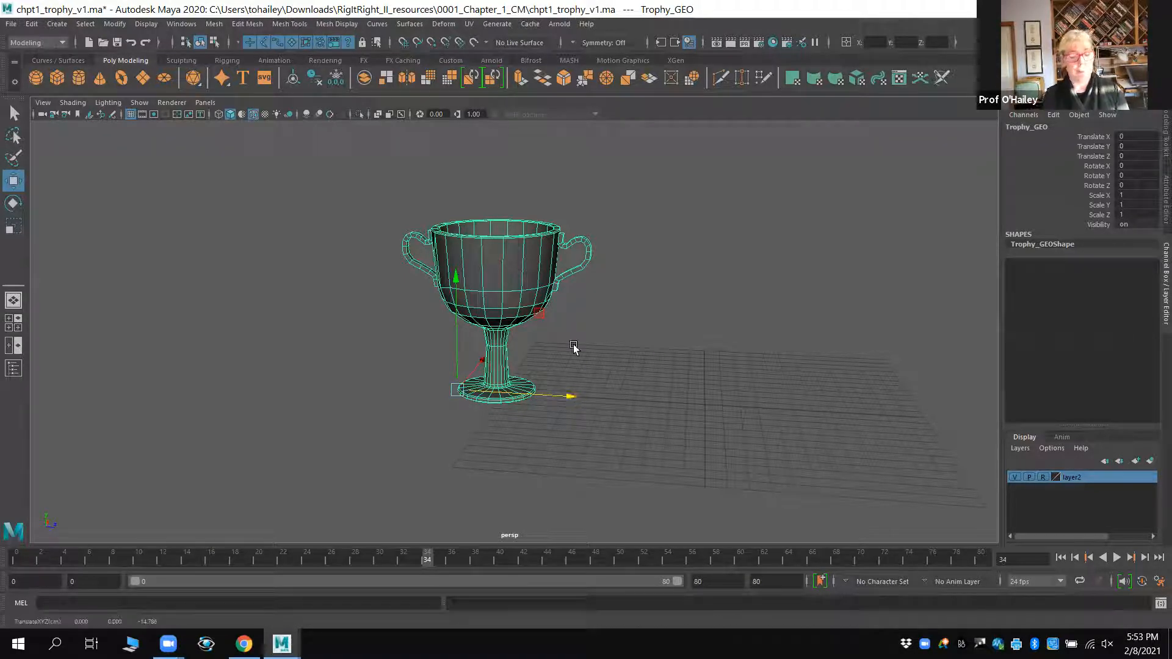
mouse_move(635, 352)
left_mouse_down("alt")
mouse_move(641, 338)
mouse_move(651, 382)
mouse_move(652, 366)
left_mouse_up("alt")
middle_click_drag(652, 364, 554, 349, "alt")
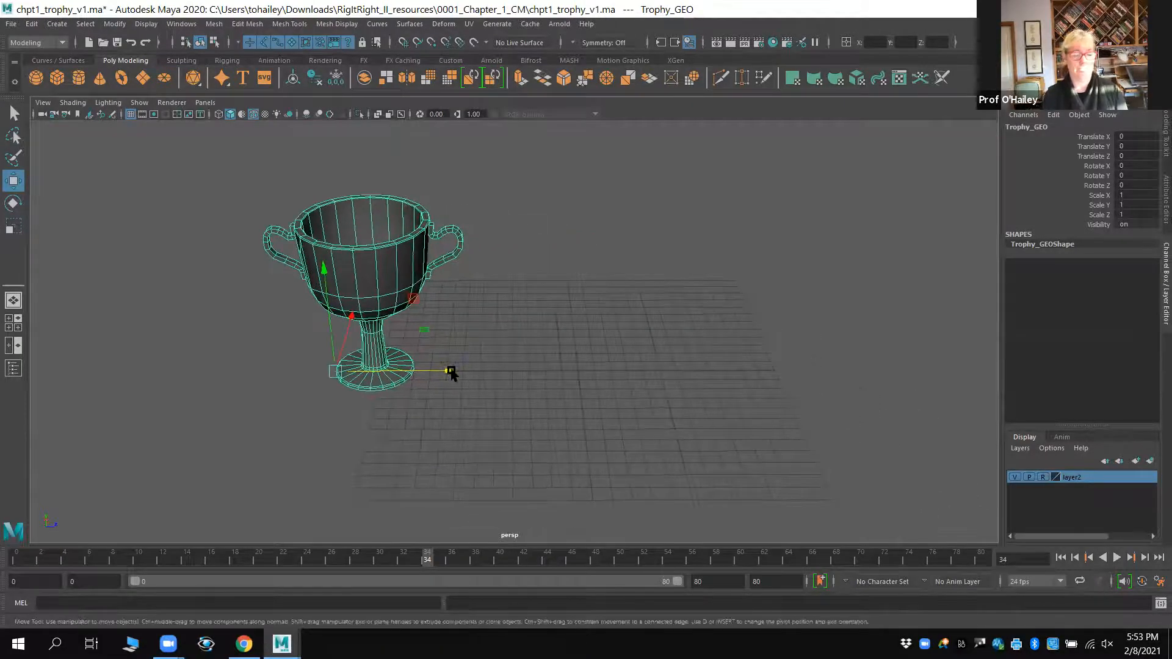
left_click_drag(447, 374, 523, 374)
- Centre the trophy's base on the grid origin in the side view, moving it to a Translate Z of about 12.36
key("space")
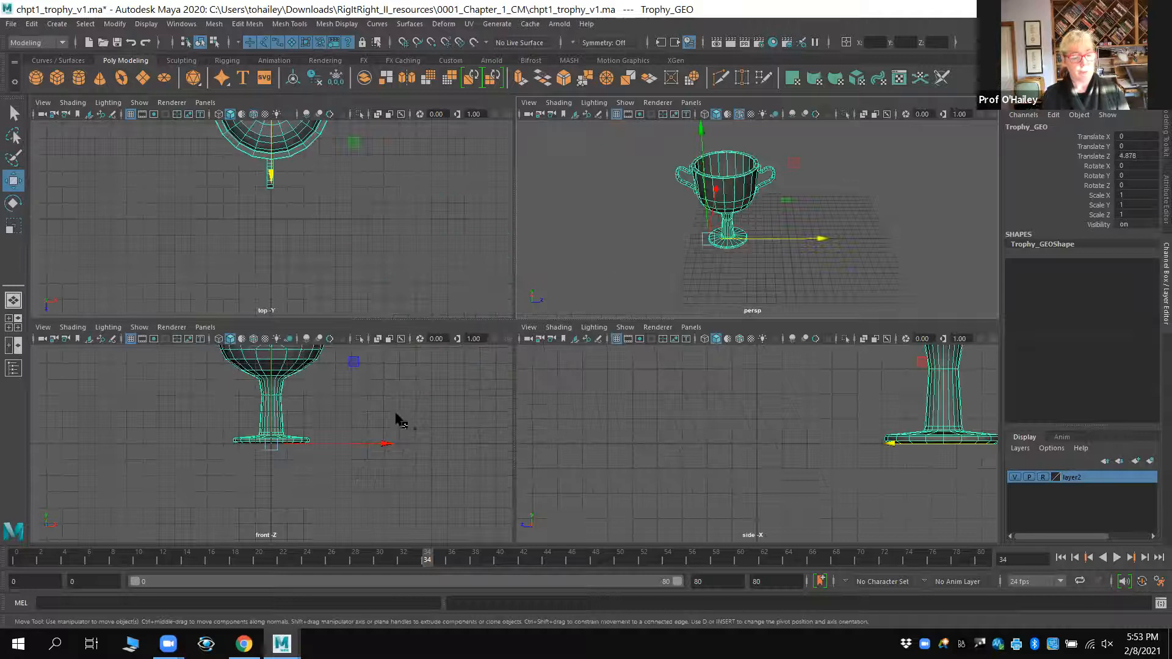
left_click_drag(890, 442, 706, 450)
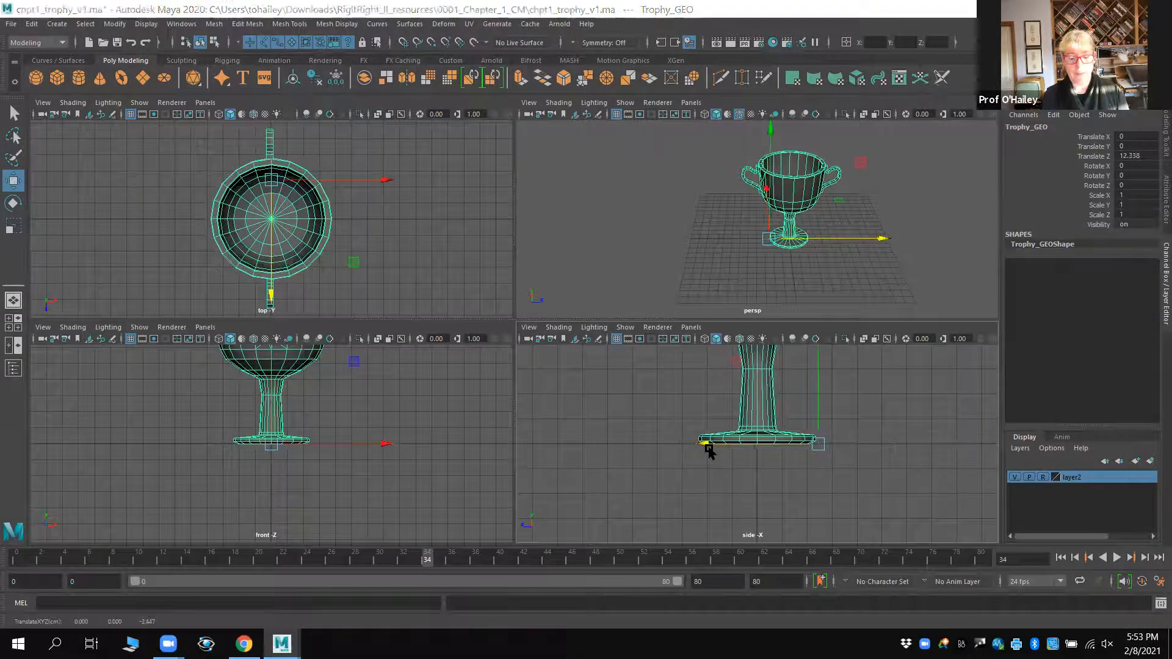
key("space")
left_click_drag(538, 339, 537, 339)
key("space")
key("space")
left_click_drag(772, 314, 801, 306, "alt")
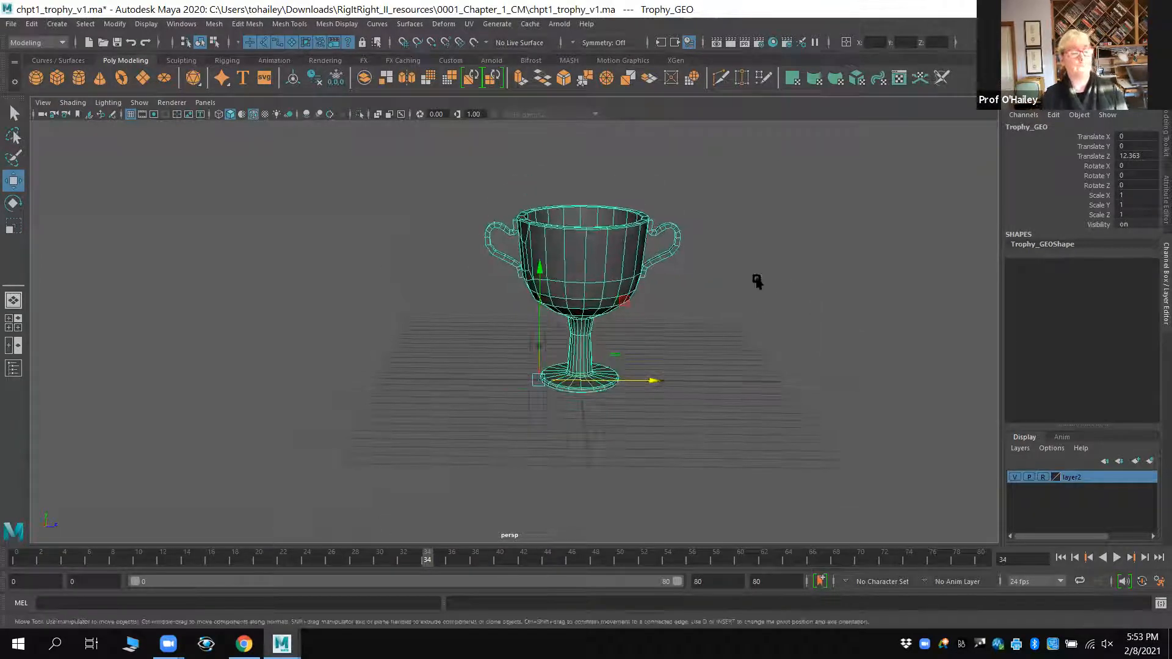
- Centre the trophy's pivot on its geometry
left_click(117, 25)
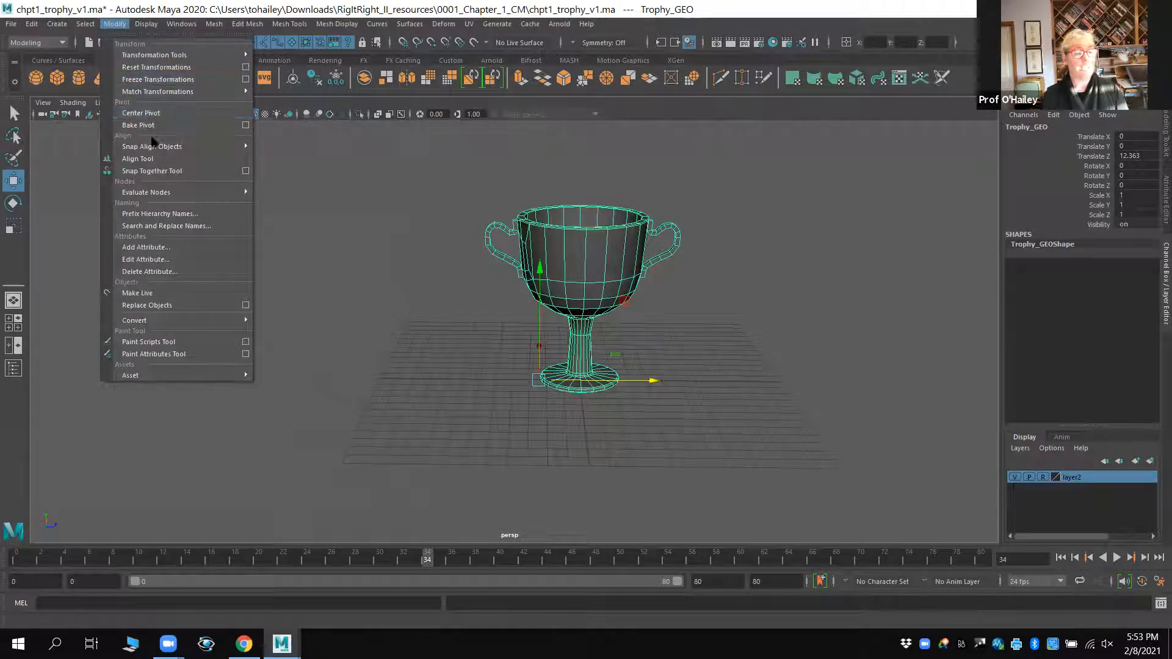
mouse_move(147, 192)
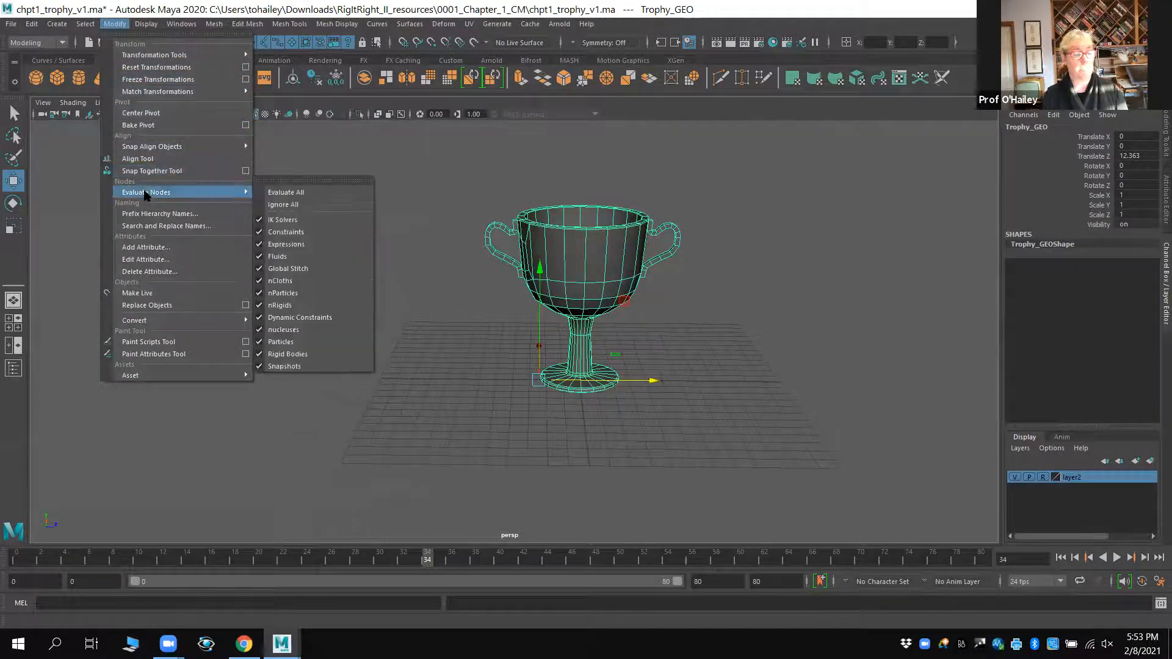
left_click(170, 113)
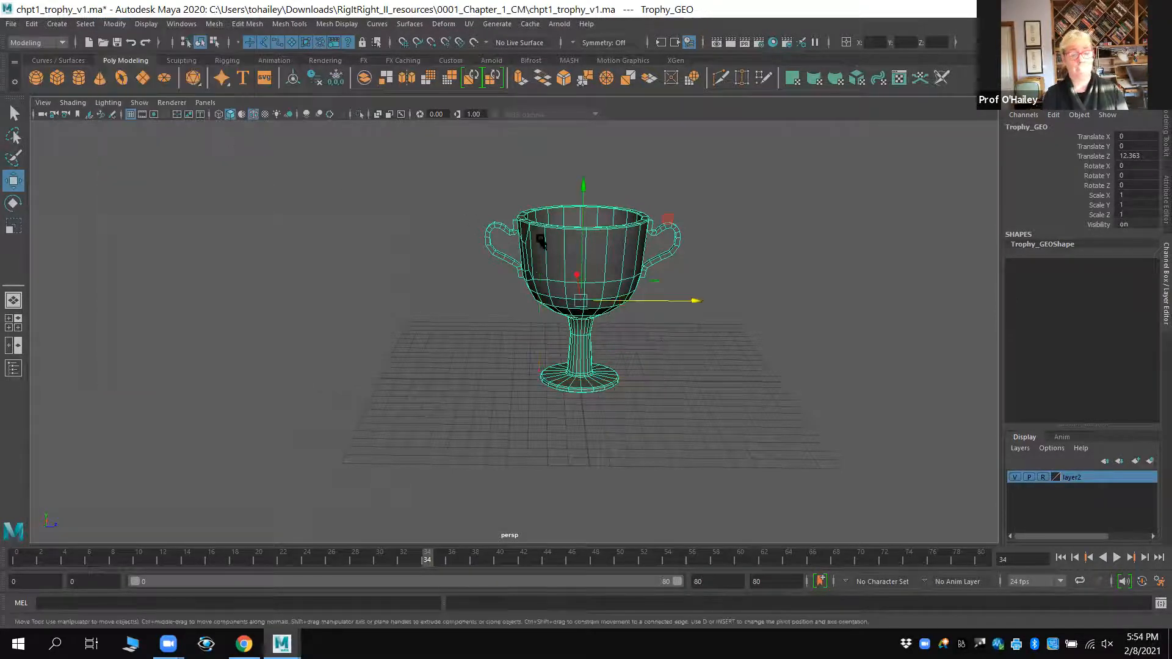
- Freeze the trophy's transformations at its current position and reselect the trophy
mouse_move(706, 319)
left_mouse_down("alt")
mouse_move(689, 375)
mouse_move(717, 301)
mouse_move(694, 288)
mouse_move(693, 303)
left_mouse_up("alt")
left_click(115, 24)
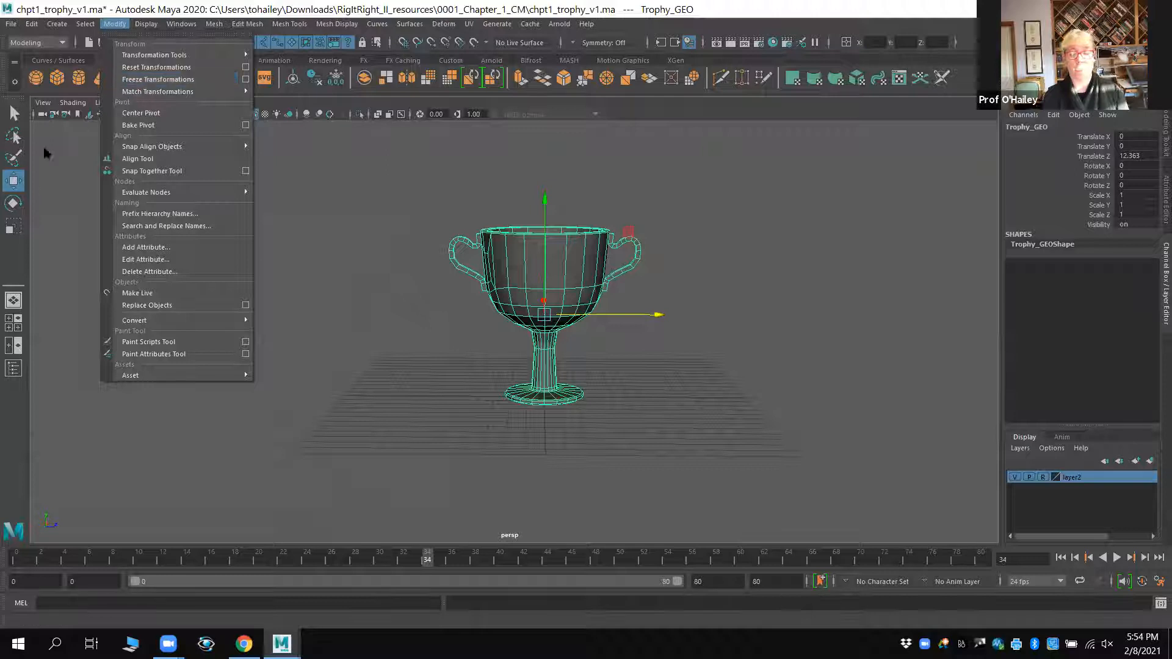
left_click(291, 234)
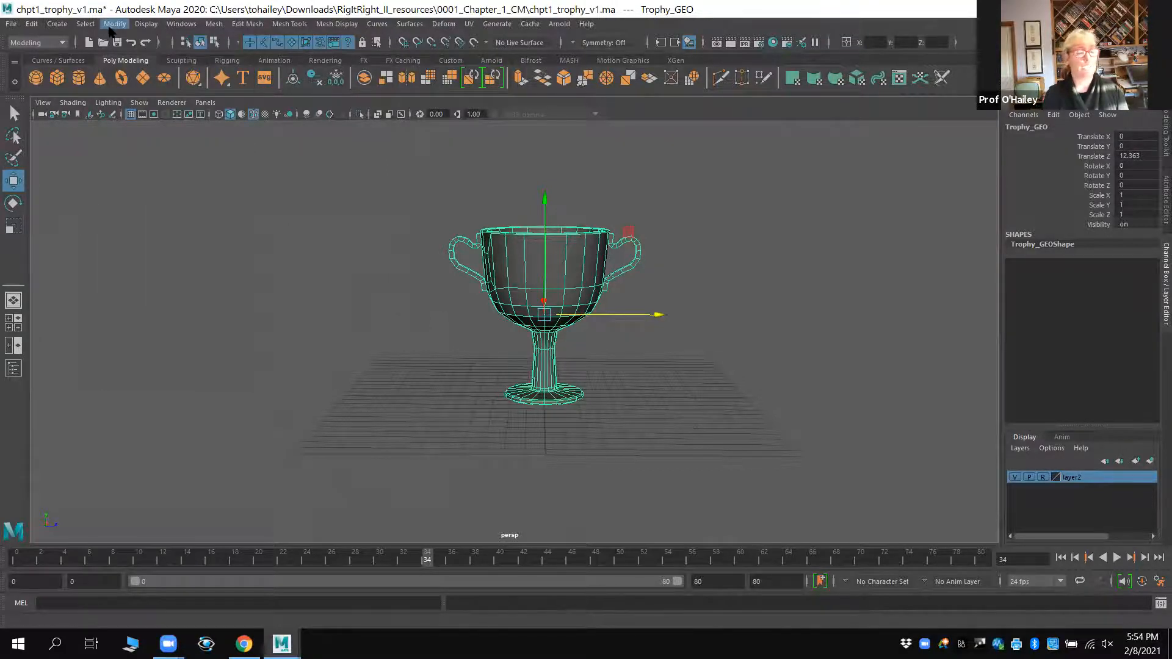
left_click(113, 25)
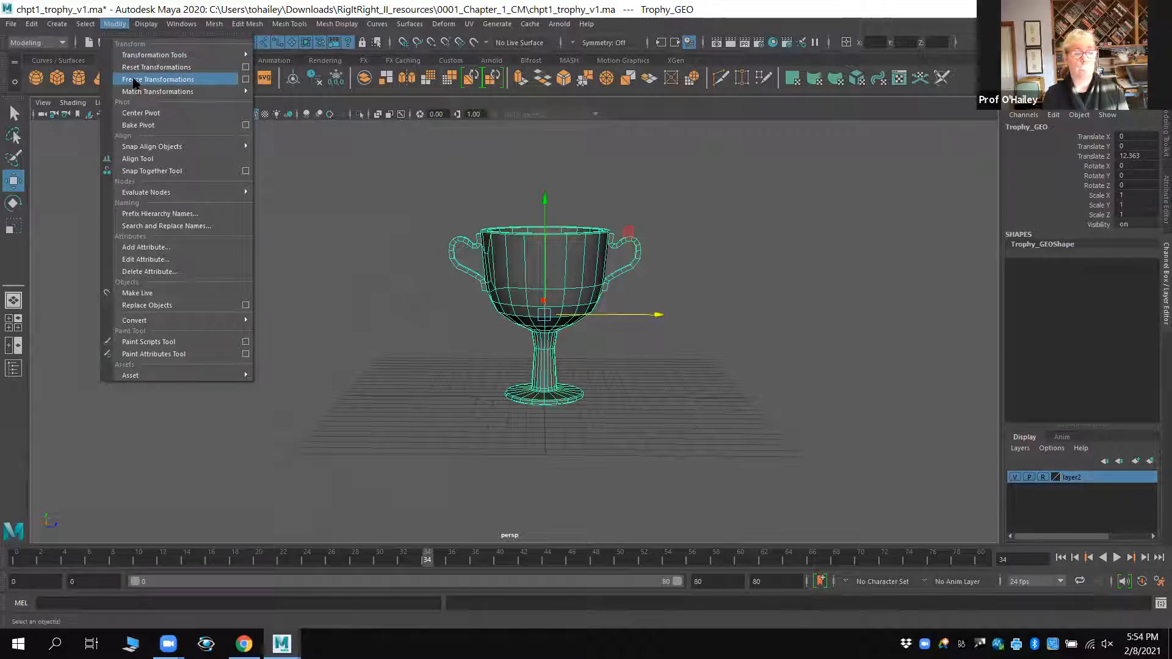
left_click(133, 80)
left_click(810, 299)
left_click(597, 270)
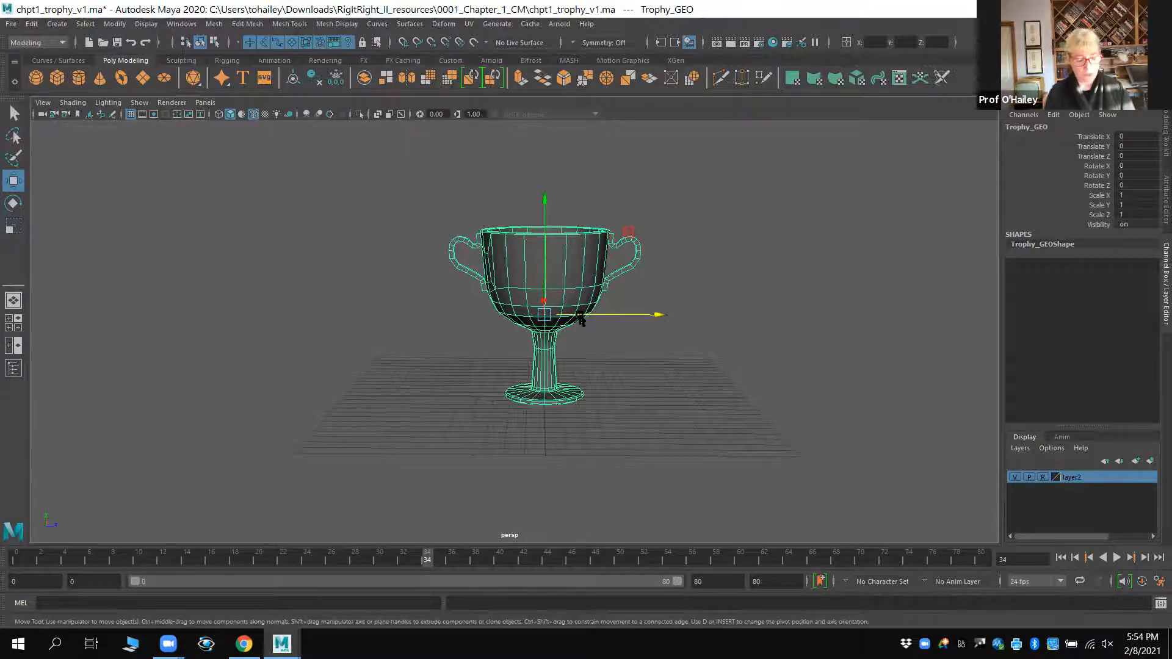
- Try rotating the trophy about 22 degrees around X on its centred pivot, undo the rotation and deselect the trophy
scroll(582, 322, "up", 5)
left_click_drag(668, 465, 661, 466, "alt")
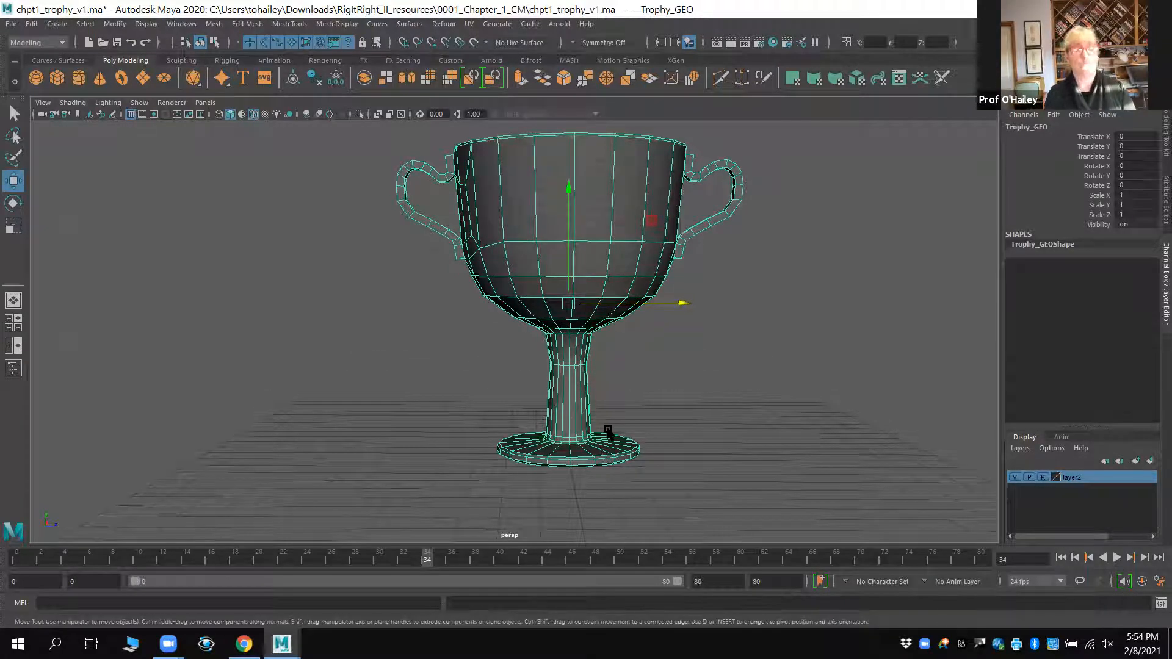
key("e")
left_click_drag(636, 230, 690, 232)
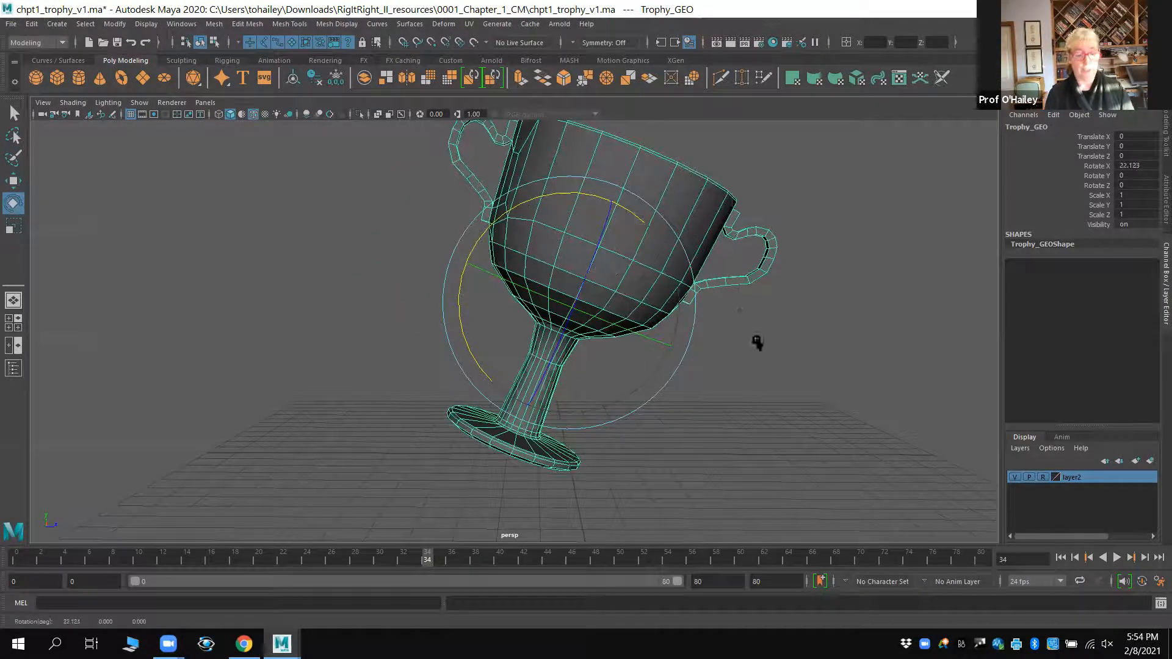
key("ctrl+z")
left_click(503, 454)
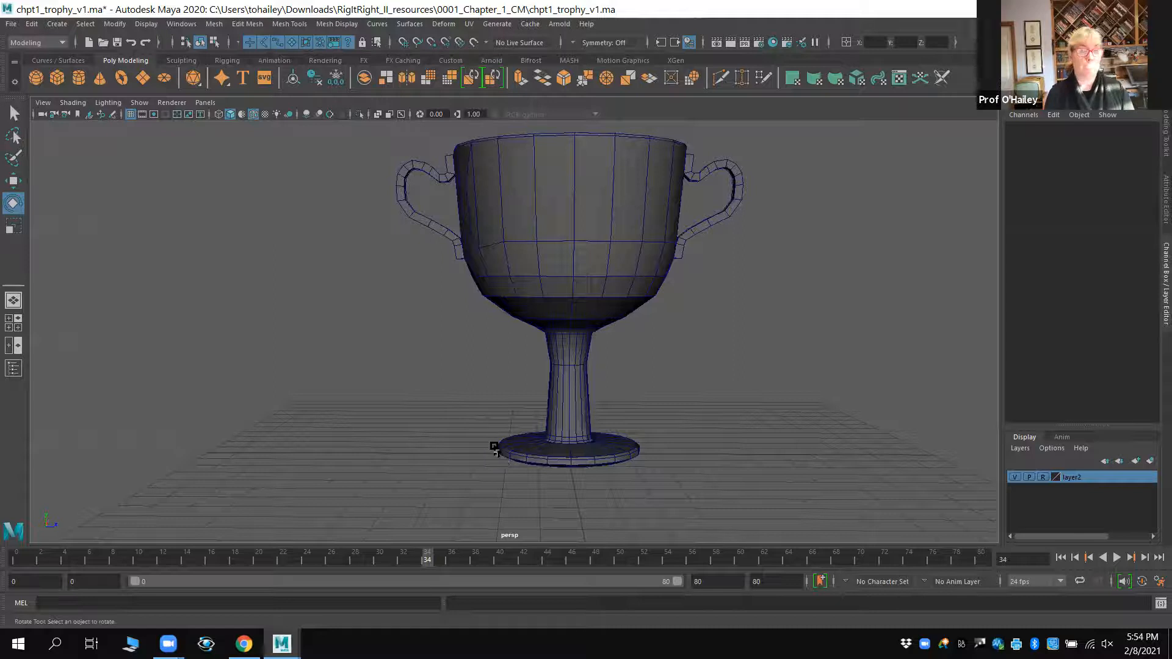
- Select the trophy and put it into a new group
left_click_drag(565, 474, 435, 179, "alt")
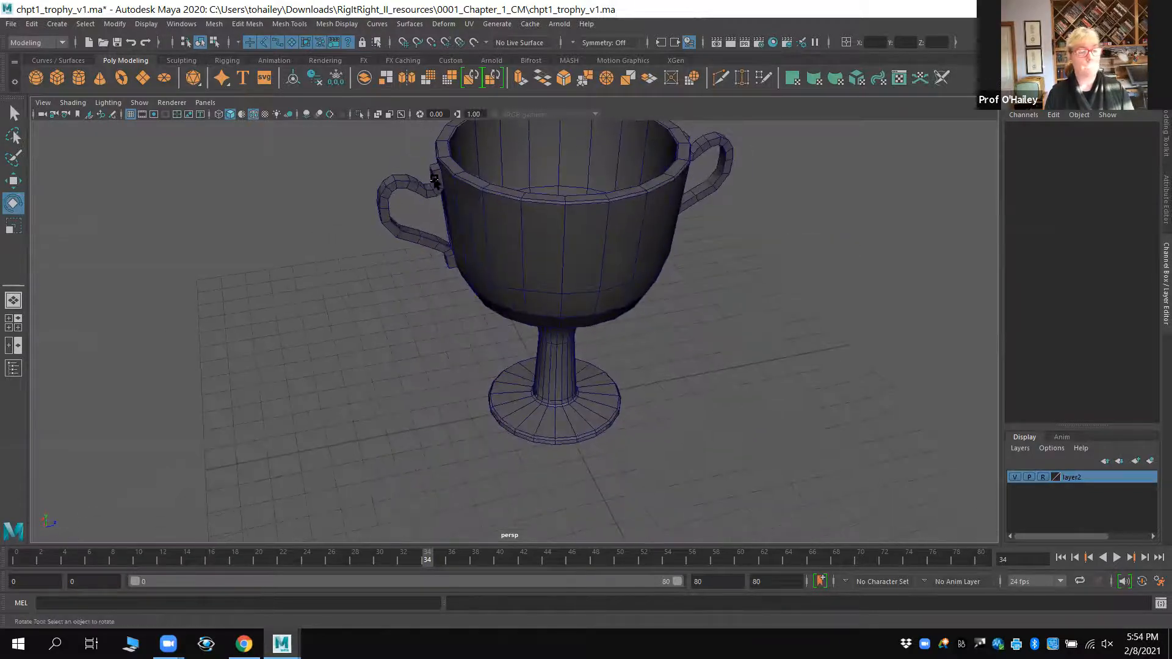
left_click(434, 179)
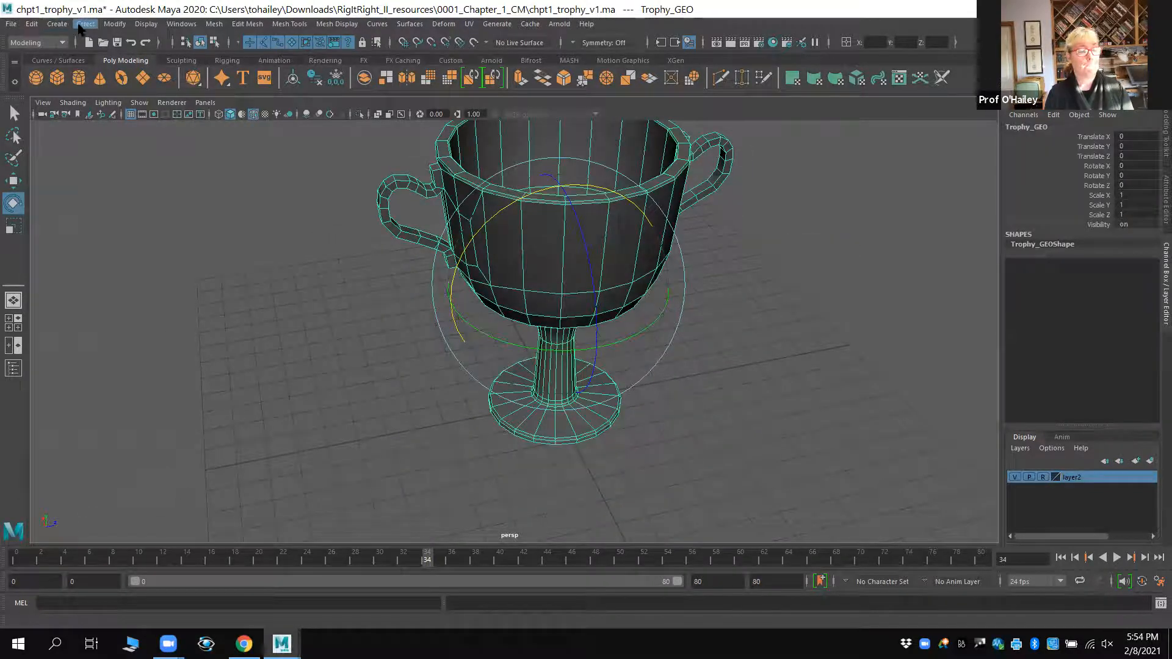
left_click(31, 24)
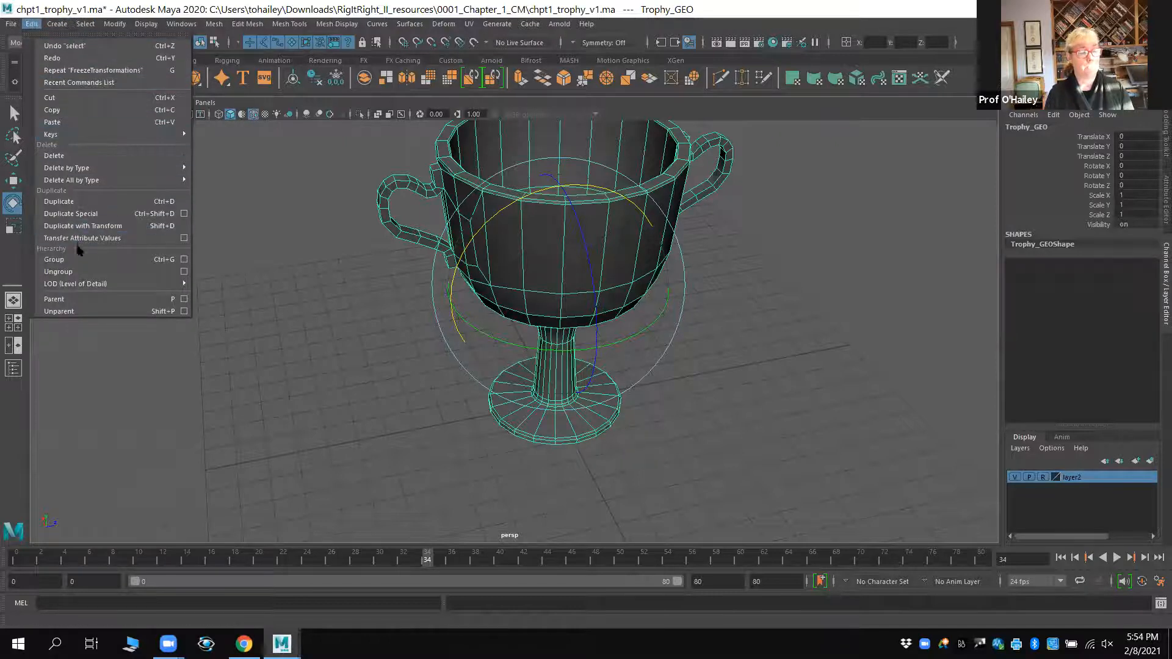
left_click(75, 260)
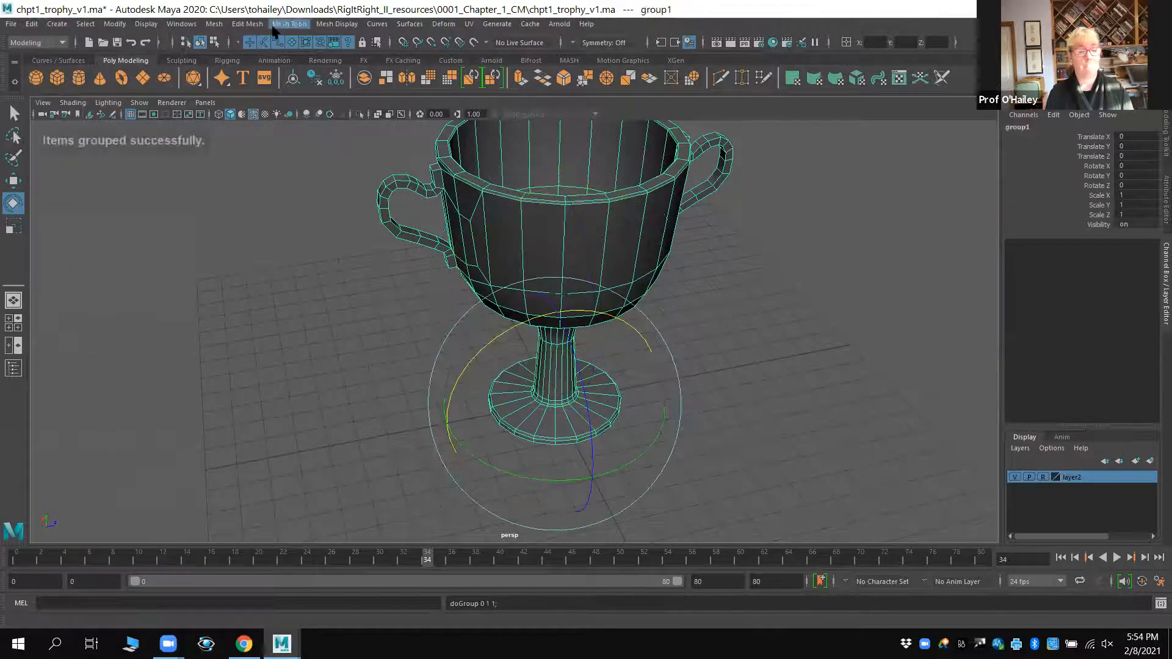
- Open the Outliner, expand group1 to show Trophy_GEO beneath it, and leave the group selected
left_click(214, 24)
mouse_move(215, 91)
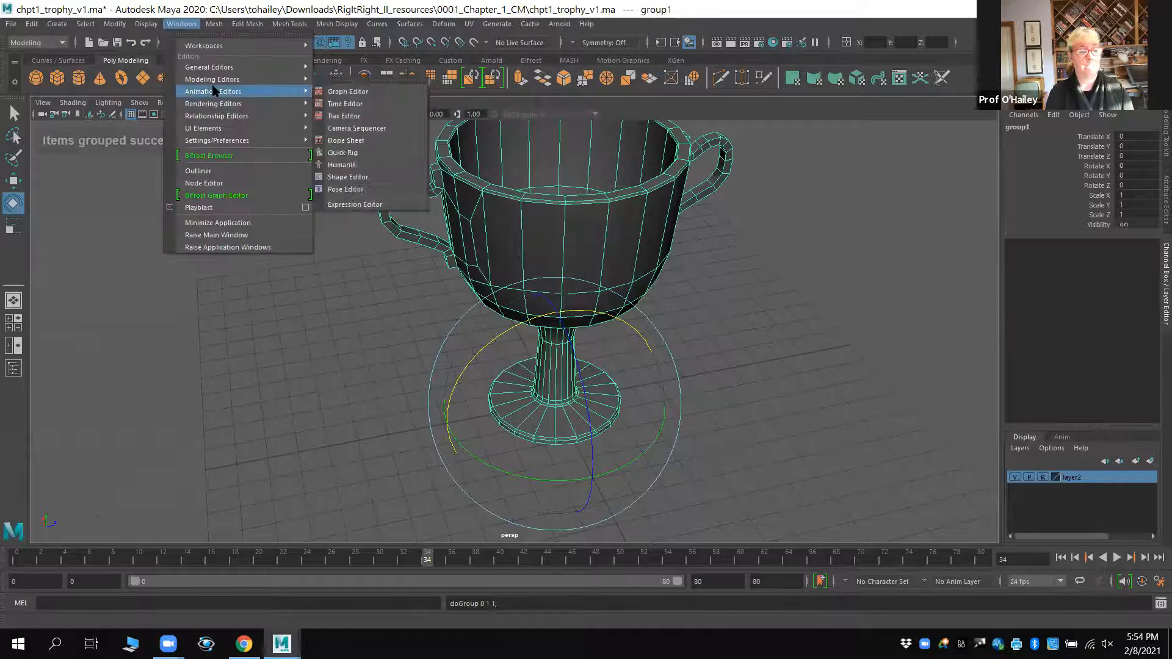
left_click(201, 171)
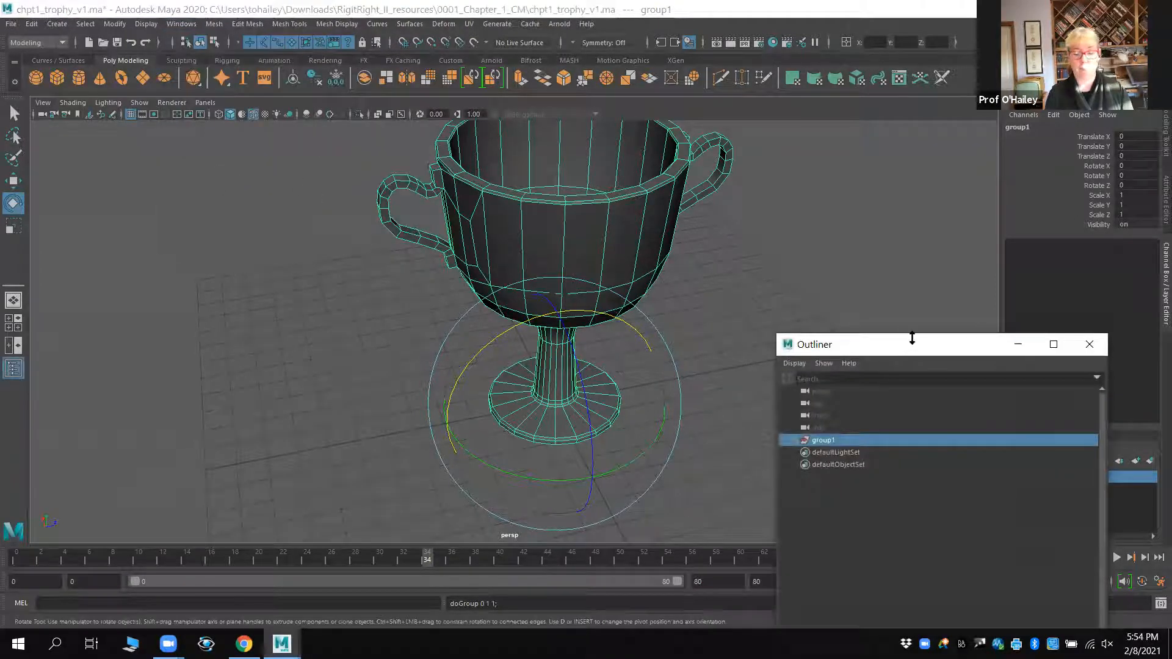
left_click(64, 248)
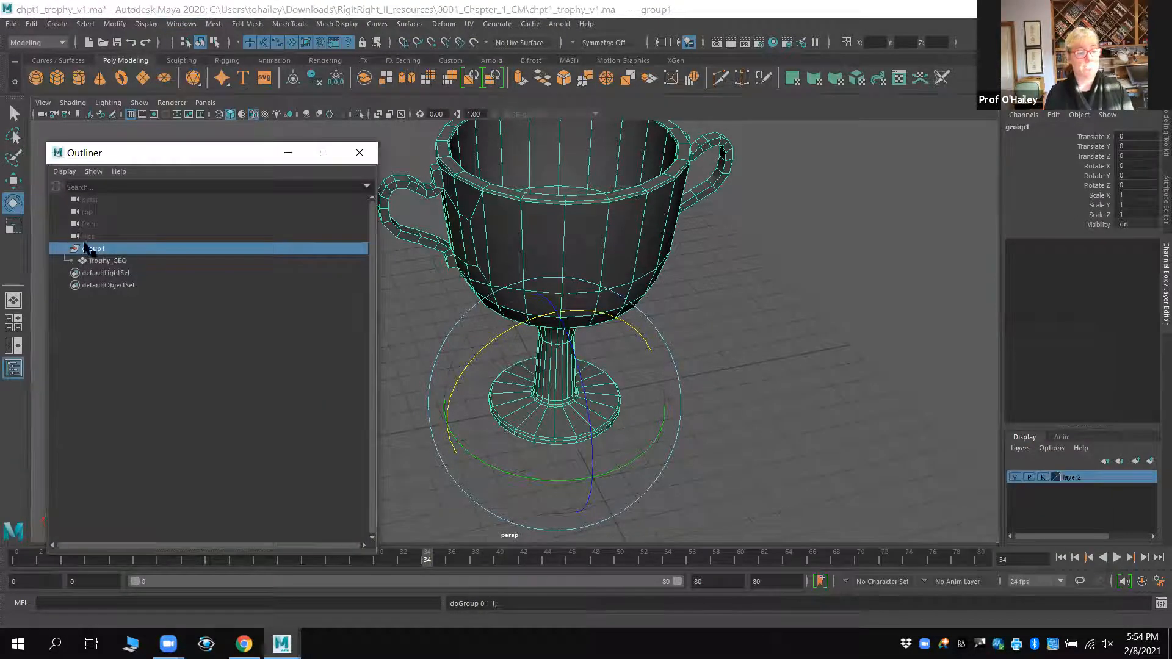
left_click(113, 261)
key("Up")
left_click_drag(677, 378, 699, 371, "alt")
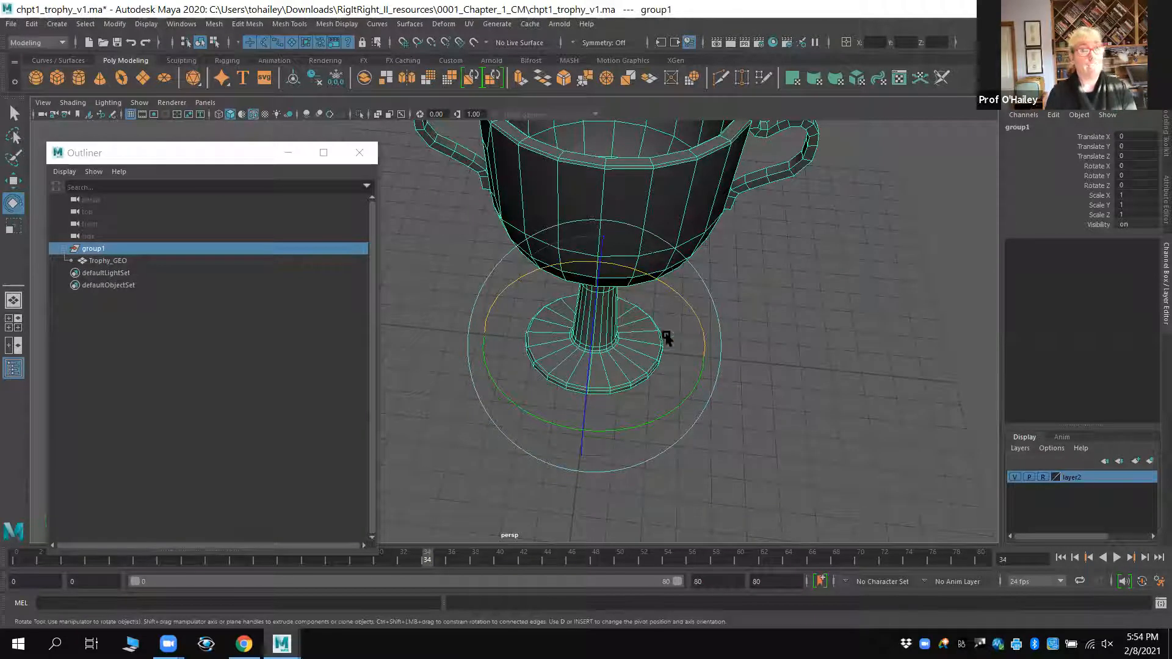
- Rename group1 as Tip_Left in the Outliner
double_click(90, 249)
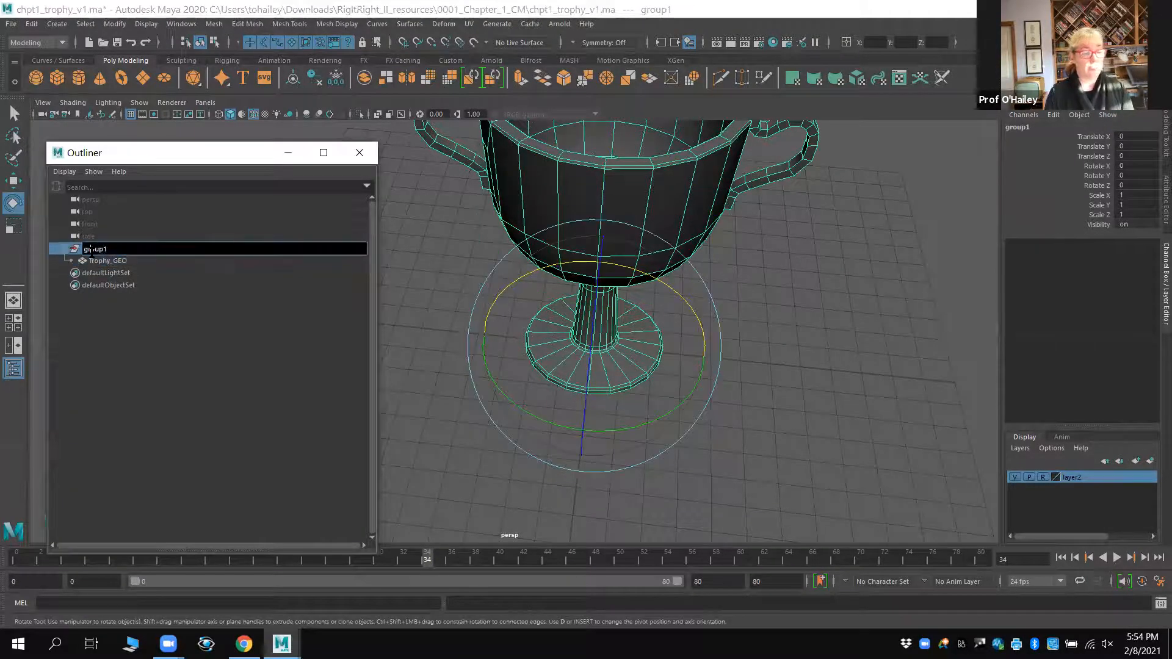
type("Trp_Lf")
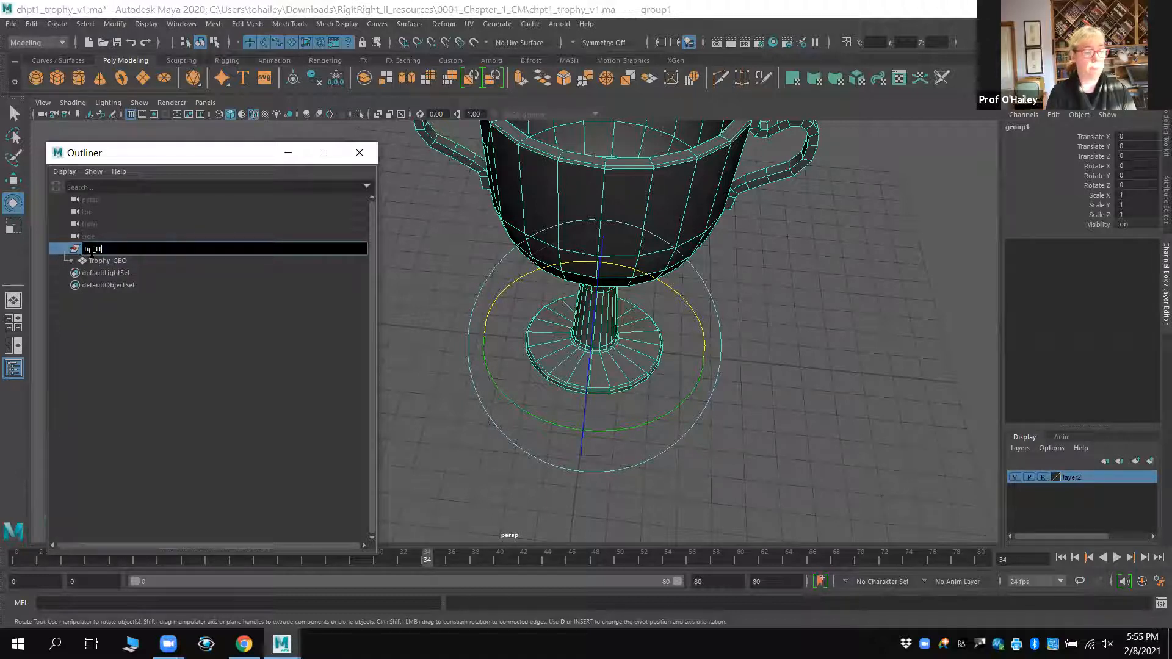
type("t")
key("Return")
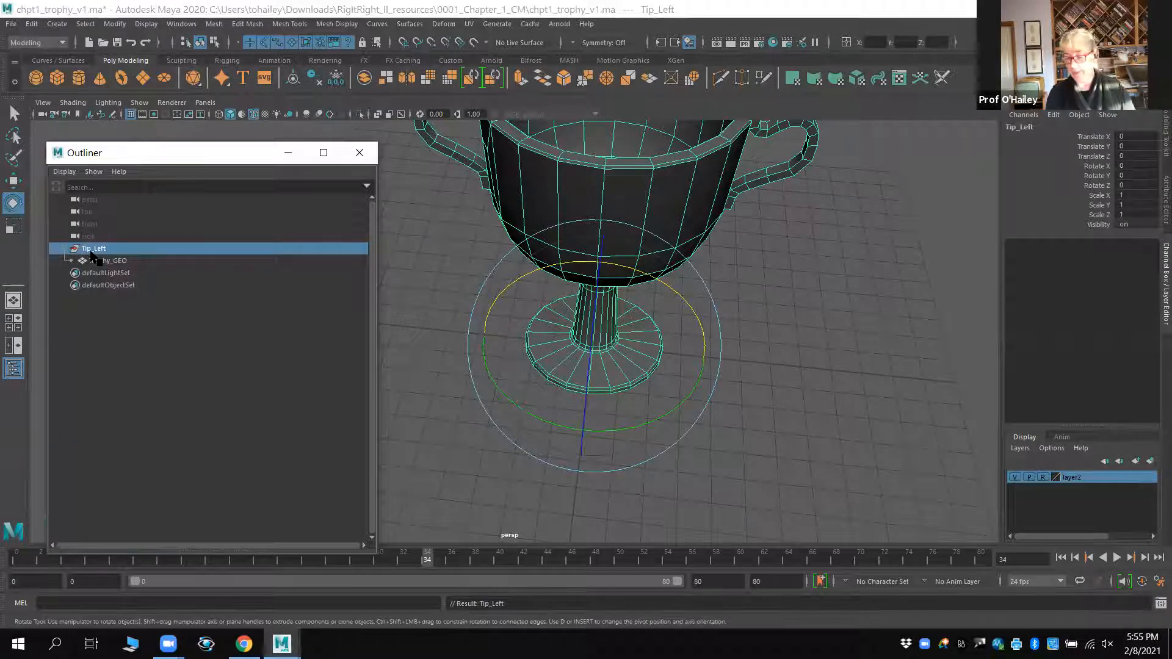
- Move the Tip_Left group's pivot along Z from the trophy's centre to the left edge of its base
left_click_drag(502, 306, 520, 280, "alt")
left_click(115, 260)
left_click(102, 250)
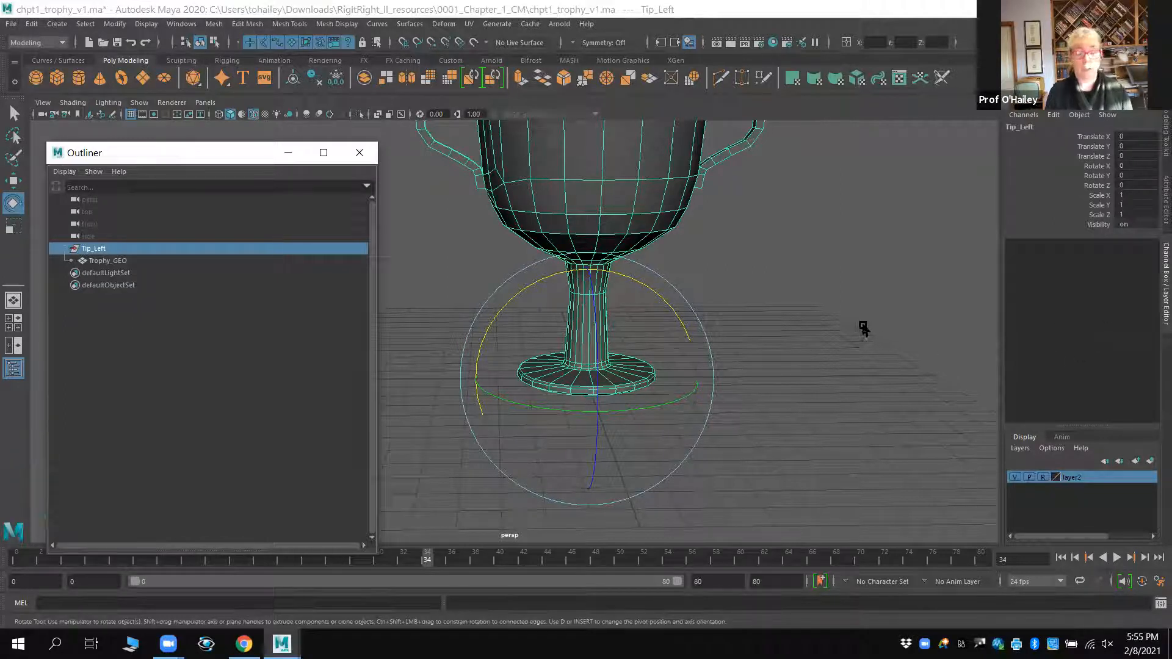
key("w")
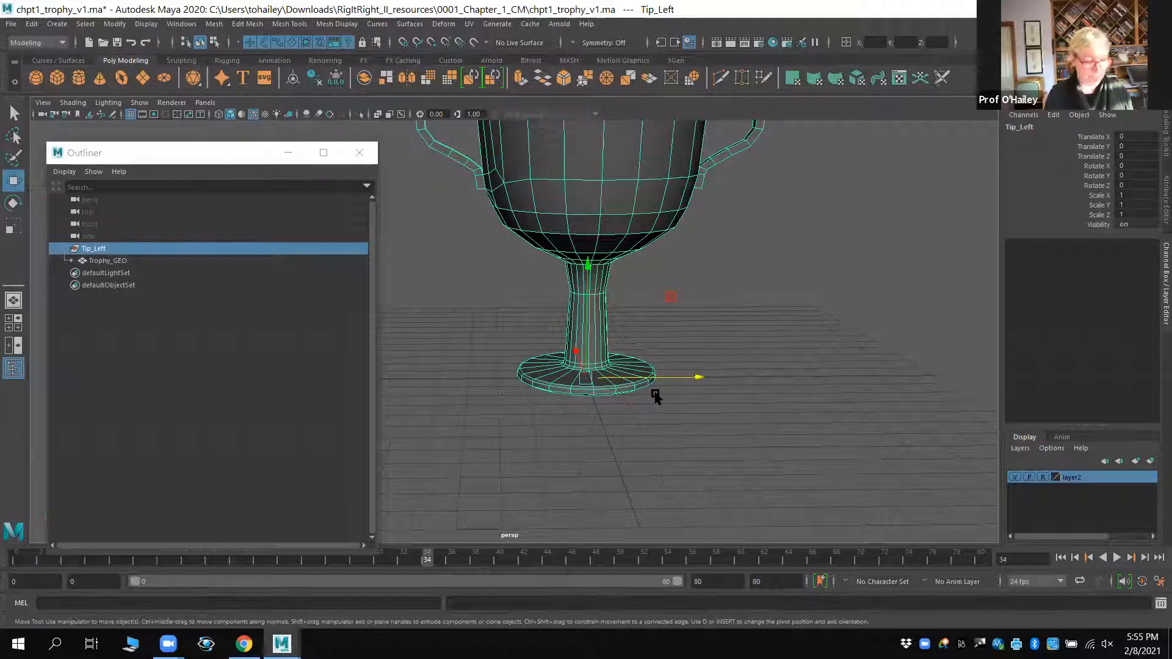
key("d")
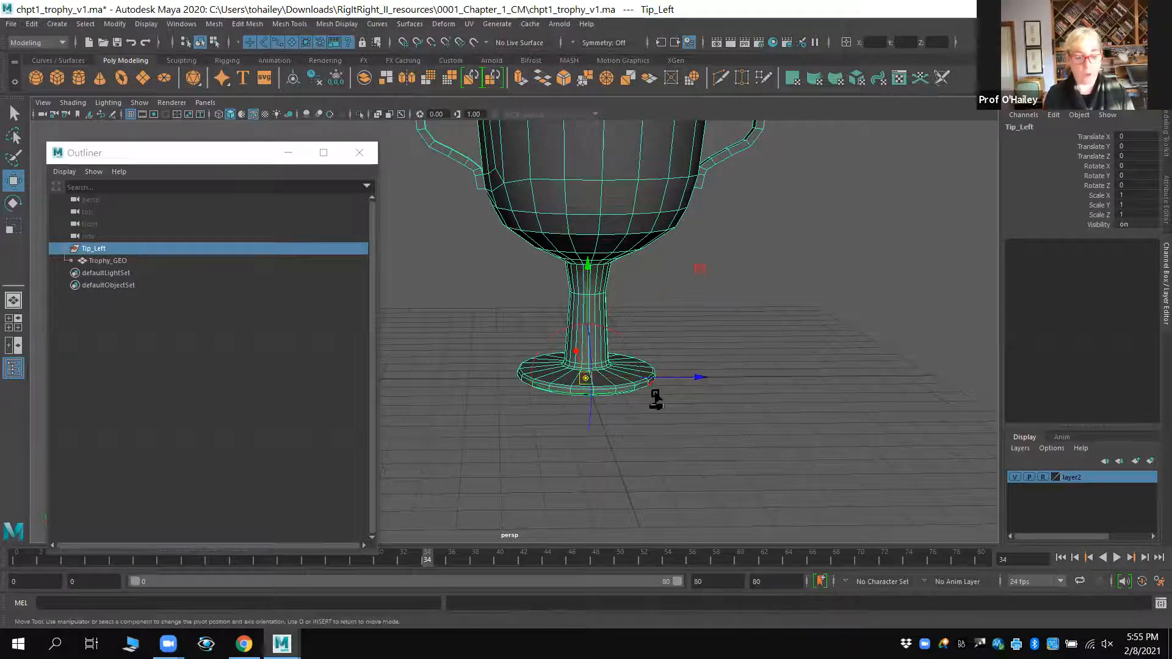
left_click_drag(682, 383, 613, 381)
key("d")
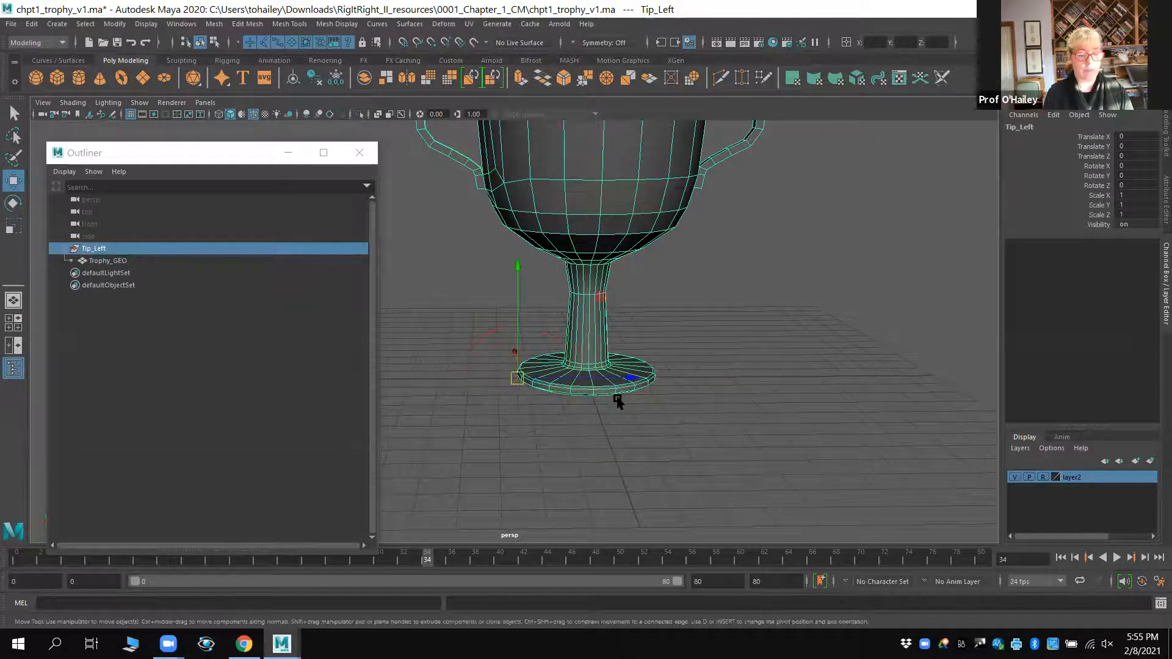
- Try rotating Tip_Left about -61 degrees around X at the base's left edge, undo the rotation and return to the Move tool
key("f")
scroll(599, 437, "up", 2)
middle_click_drag(598, 438, 708, 397, "alt")
left_click_drag(509, 410, 570, 483, "ctrl+alt")
scroll(602, 484, "down", 2)
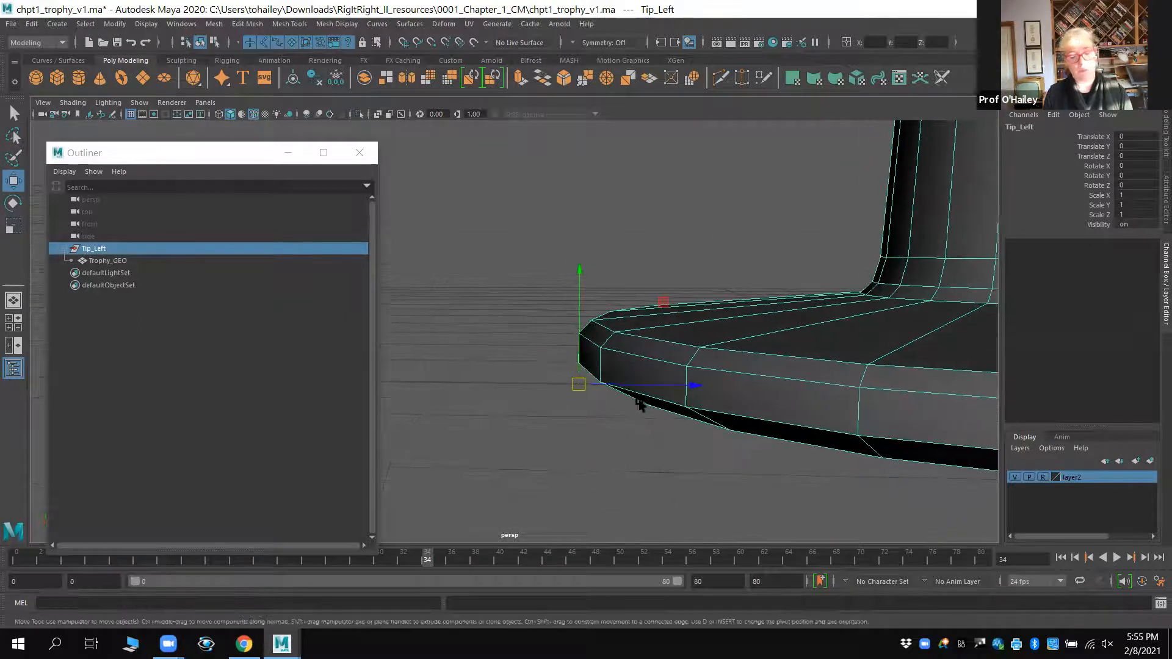
key("e")
left_click_drag(674, 331, 574, 246)
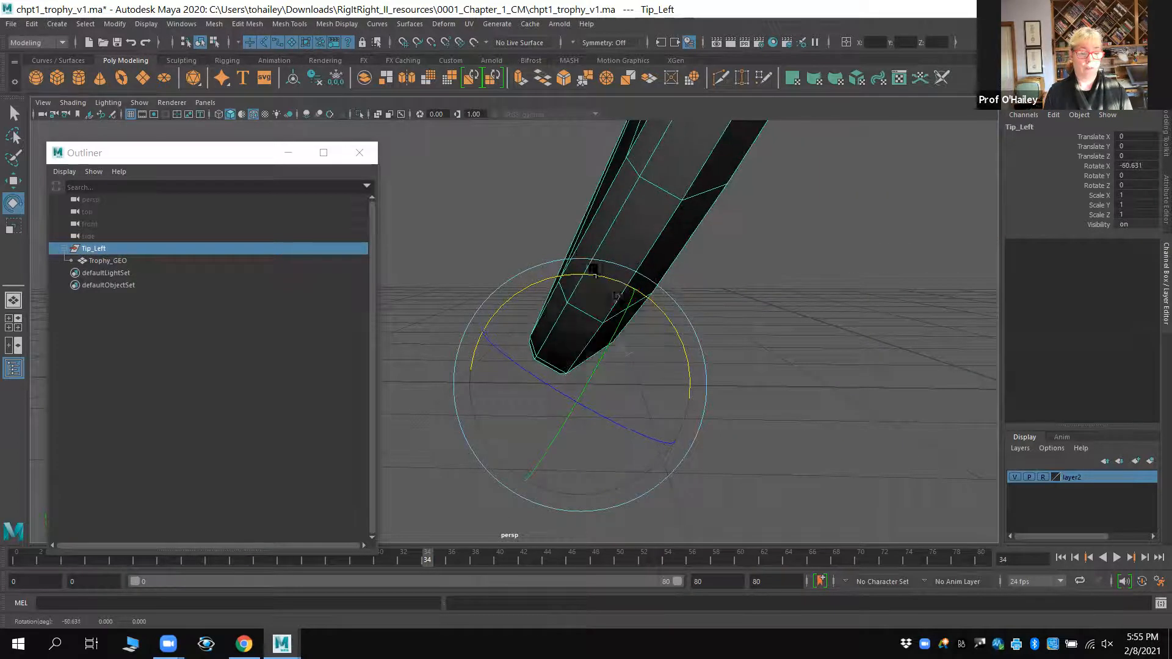
key("ctrl+z")
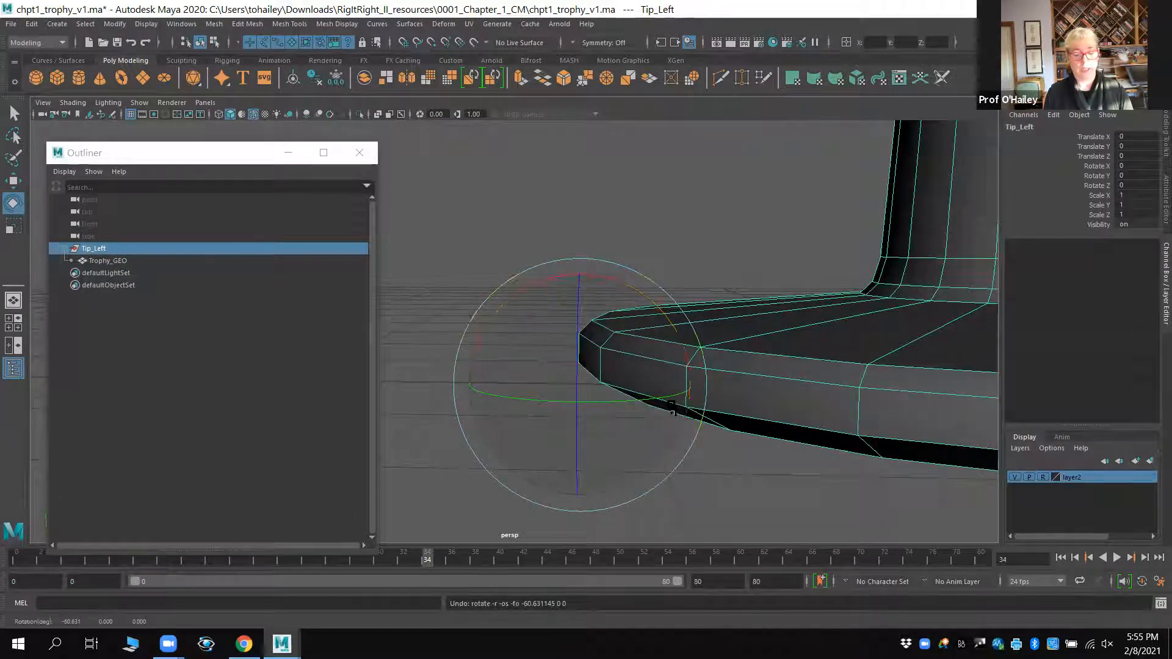
key("w")
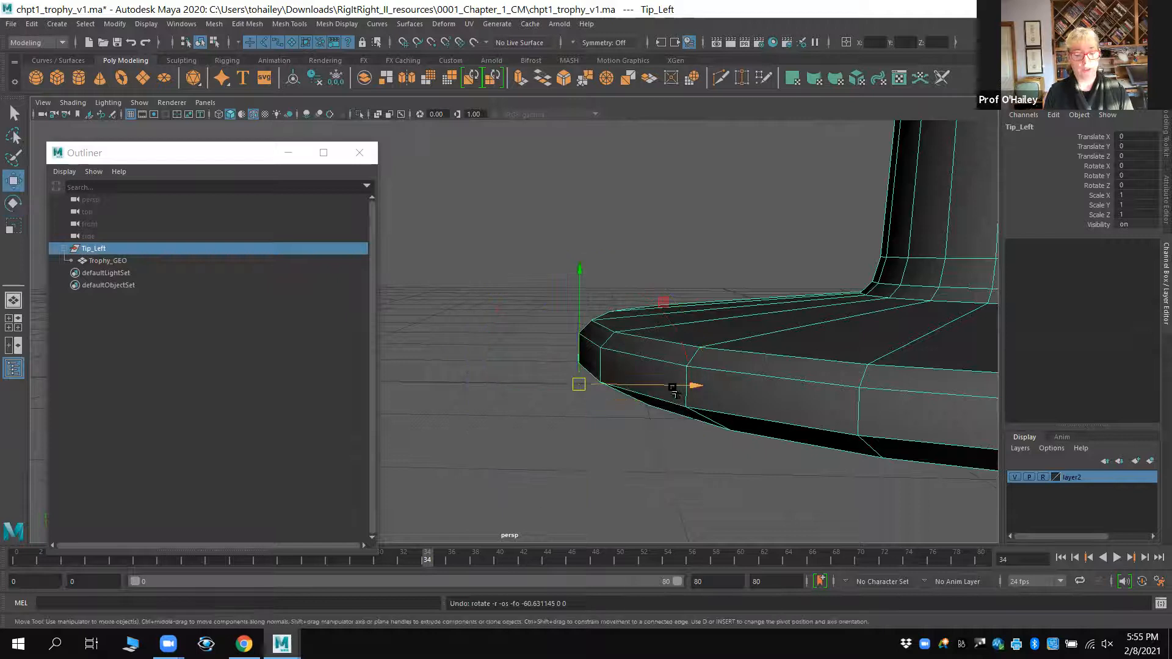
- Fine-tune the Tip_Left pivot in side view so it sits at the bottom outer edge of the trophy's base
key("d")
left_click_drag(673, 390, 797, 397)
key("space")
scroll(648, 406, "up", 4)
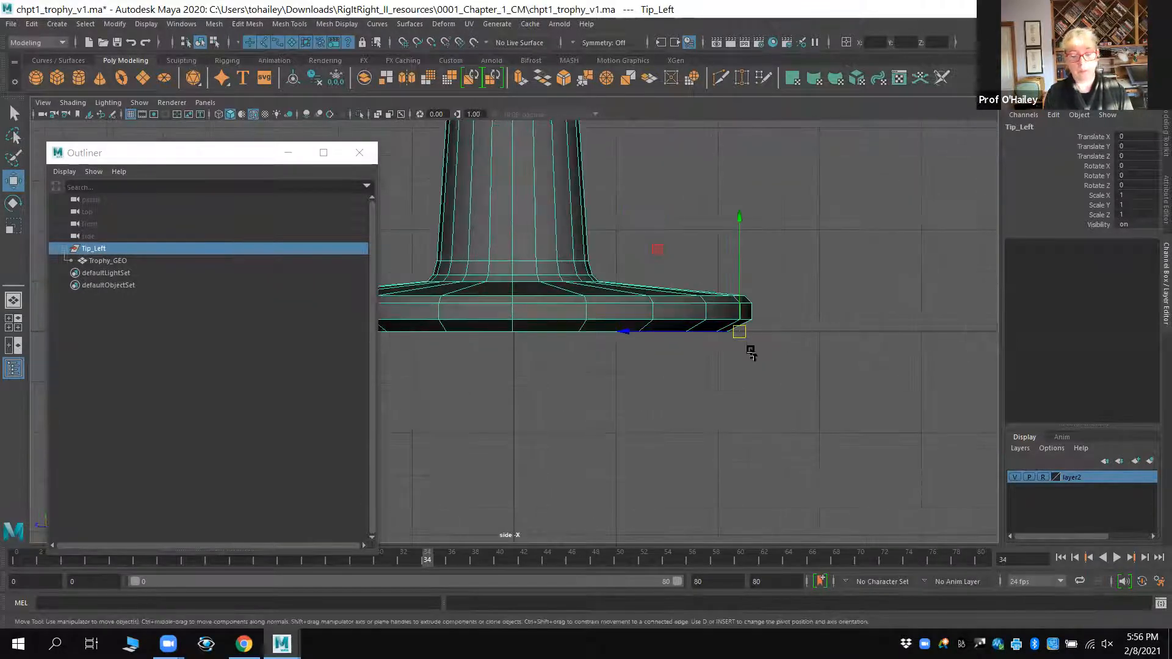
key("d")
mouse_move(664, 336)
left_mouse_down()
mouse_move(651, 335)
mouse_move(687, 334)
left_mouse_up()
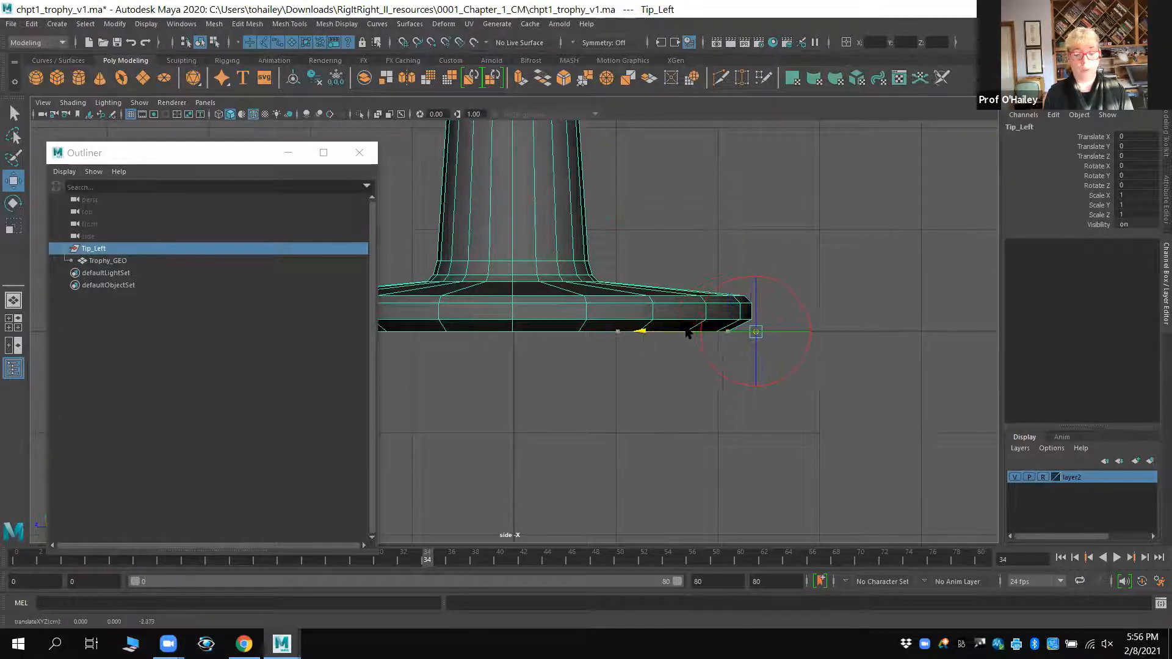
left_click_drag(754, 248, 752, 228)
left_click_drag(691, 309, 690, 309)
left_click_drag(753, 228, 751, 251)
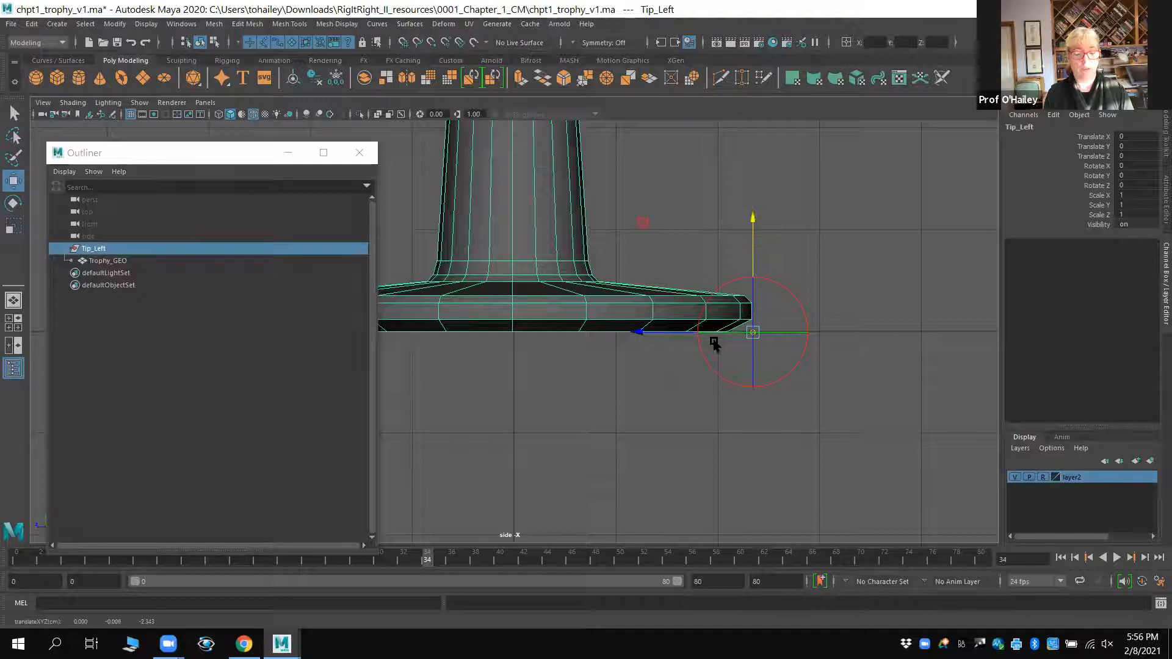
mouse_move(678, 335)
left_mouse_down()
mouse_move(655, 334)
mouse_move(673, 335)
left_mouse_up()
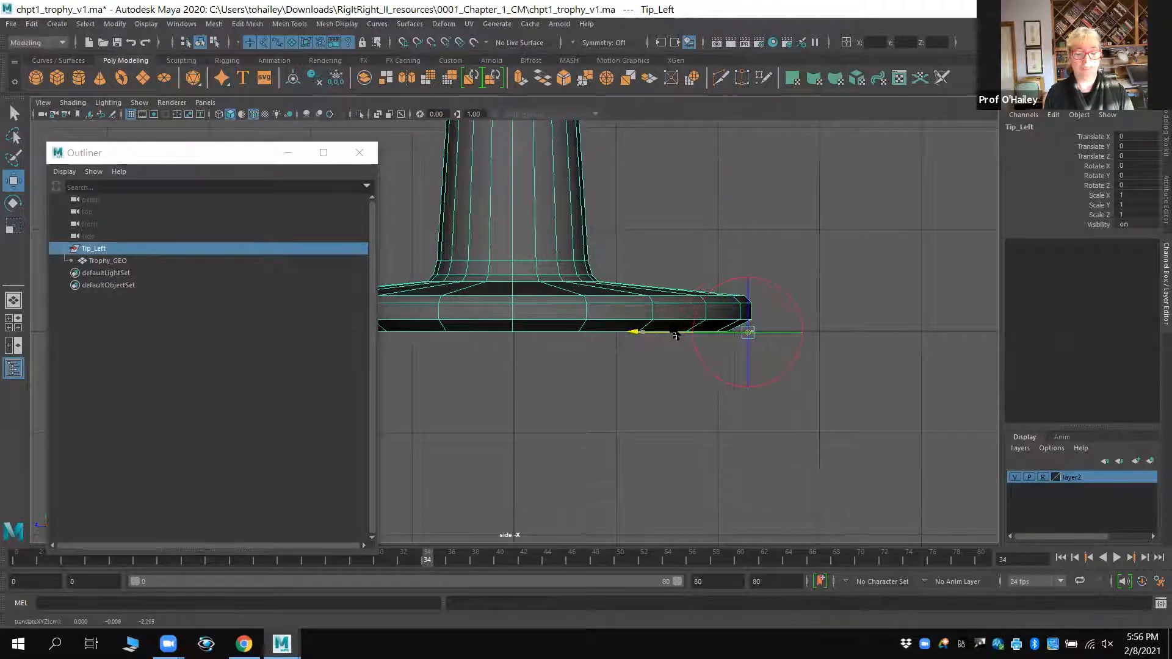
- Return to the perspective view and set a key on all Tip_Left channels at frame 0
key("space")
key("space")
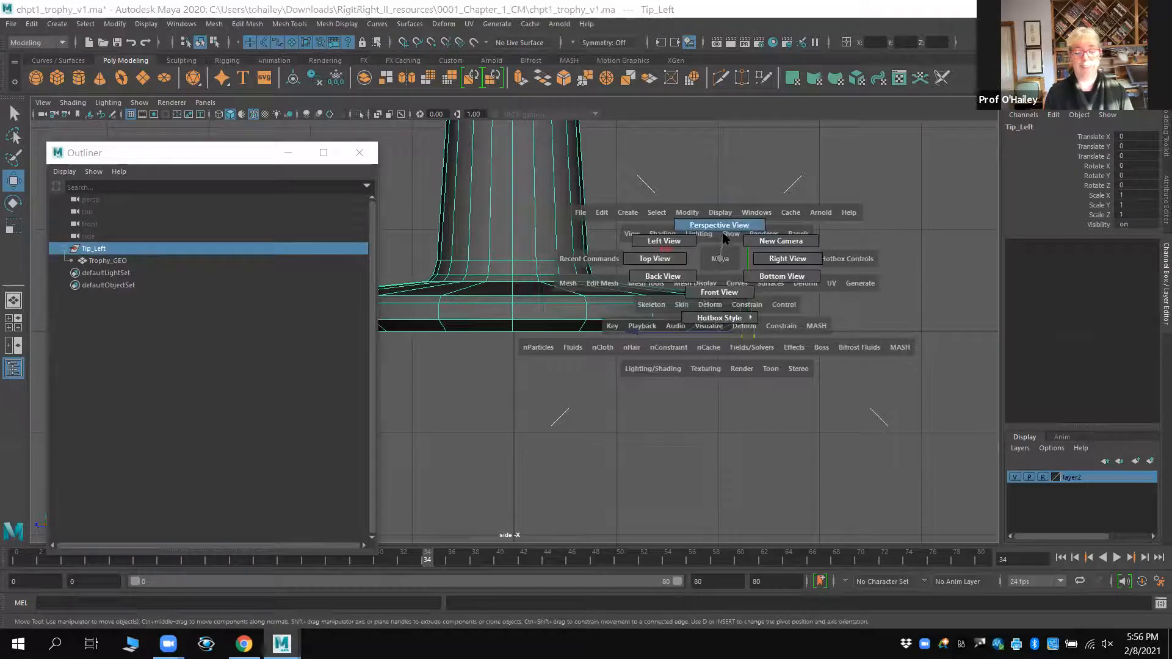
left_click(720, 226)
left_click_drag(725, 294, 745, 328, "alt")
right_click_drag(745, 328, 607, 411, "alt")
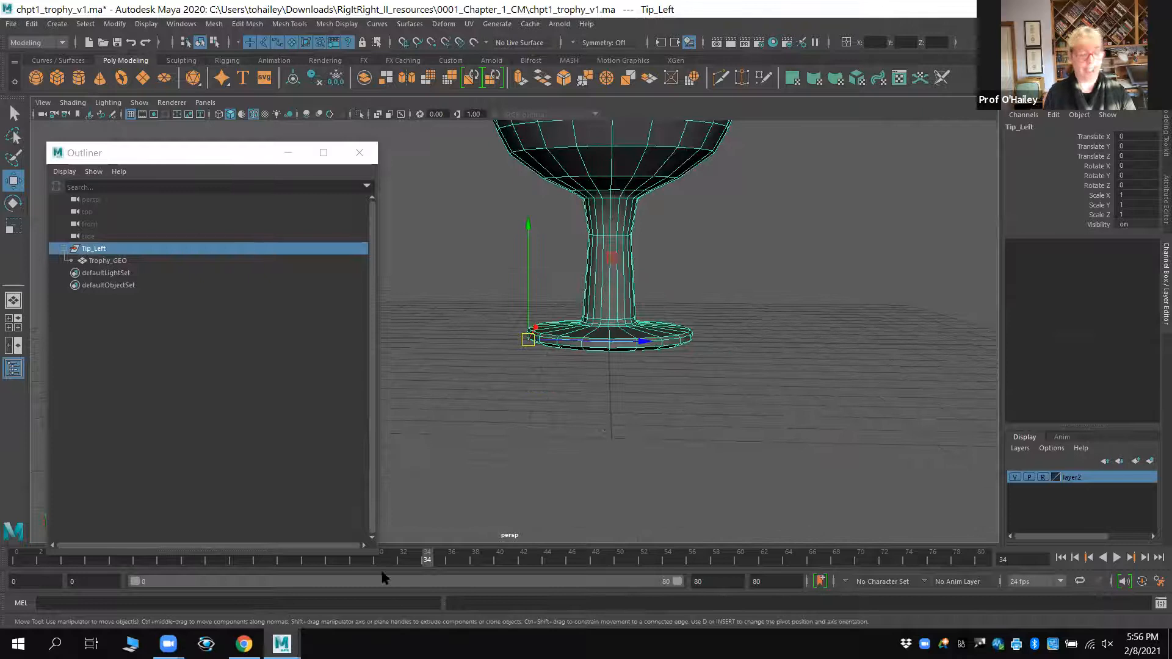
key("alt+shift+v")
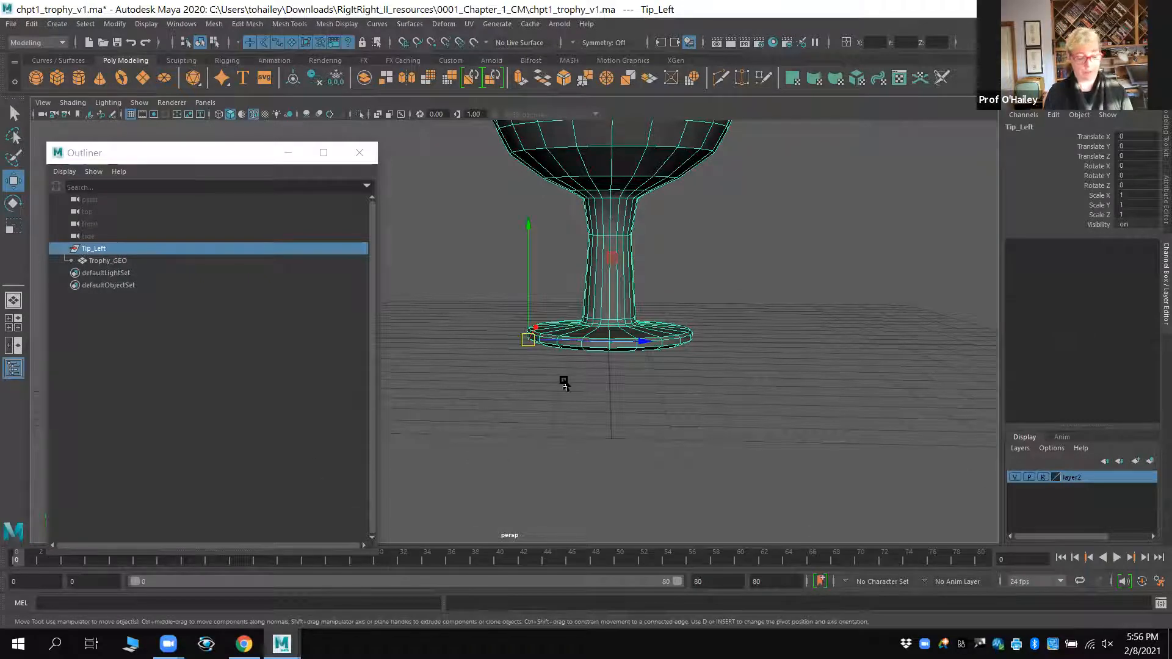
key("s")
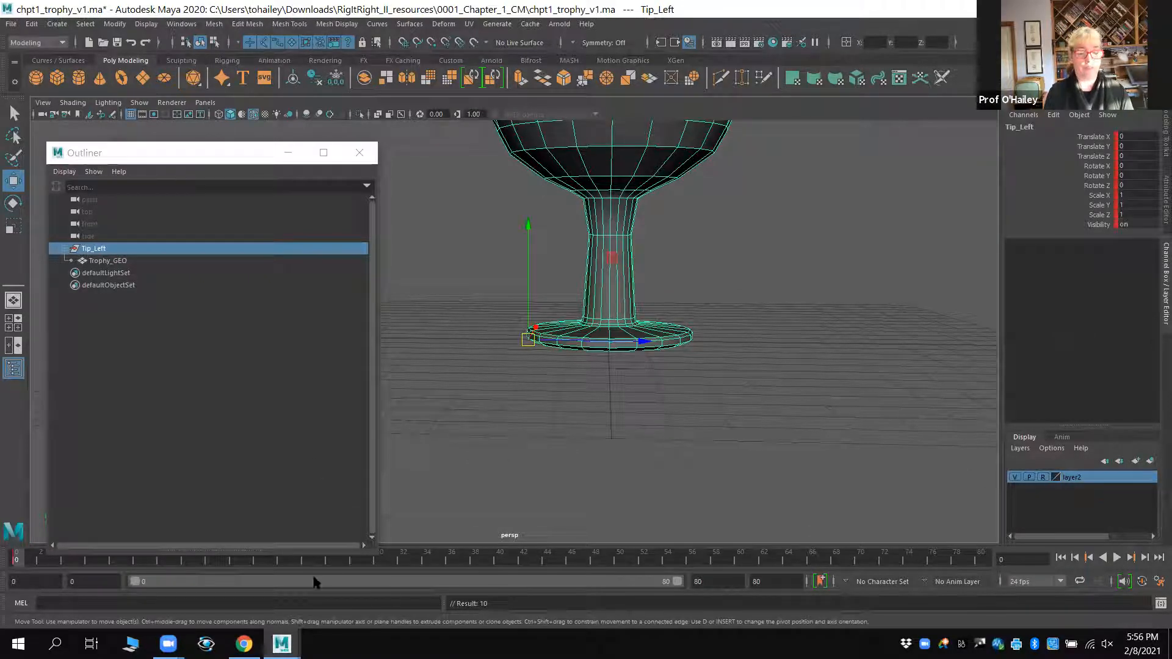
- At frame 27, rotate Tip_Left about -68 degrees around X, and reposition the Outliner clear of the timeline
left_click_drag(309, 560, 343, 560)
key("e")
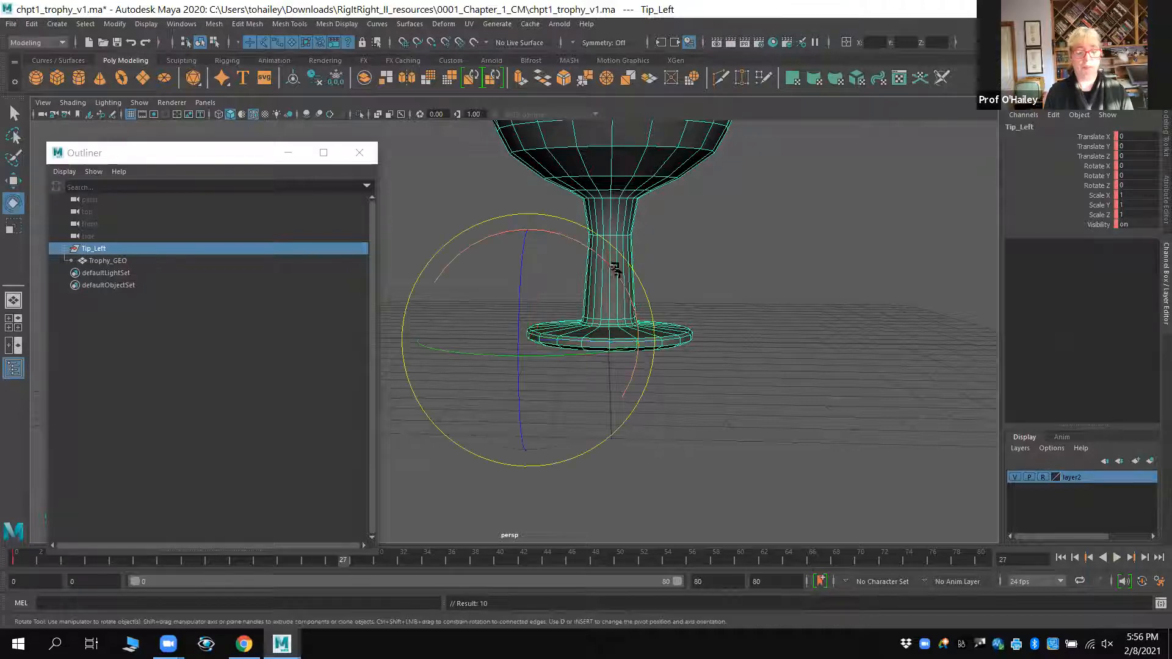
left_click_drag(611, 273, 246, 395)
left_click_drag(390, 421, 593, 258, "alt")
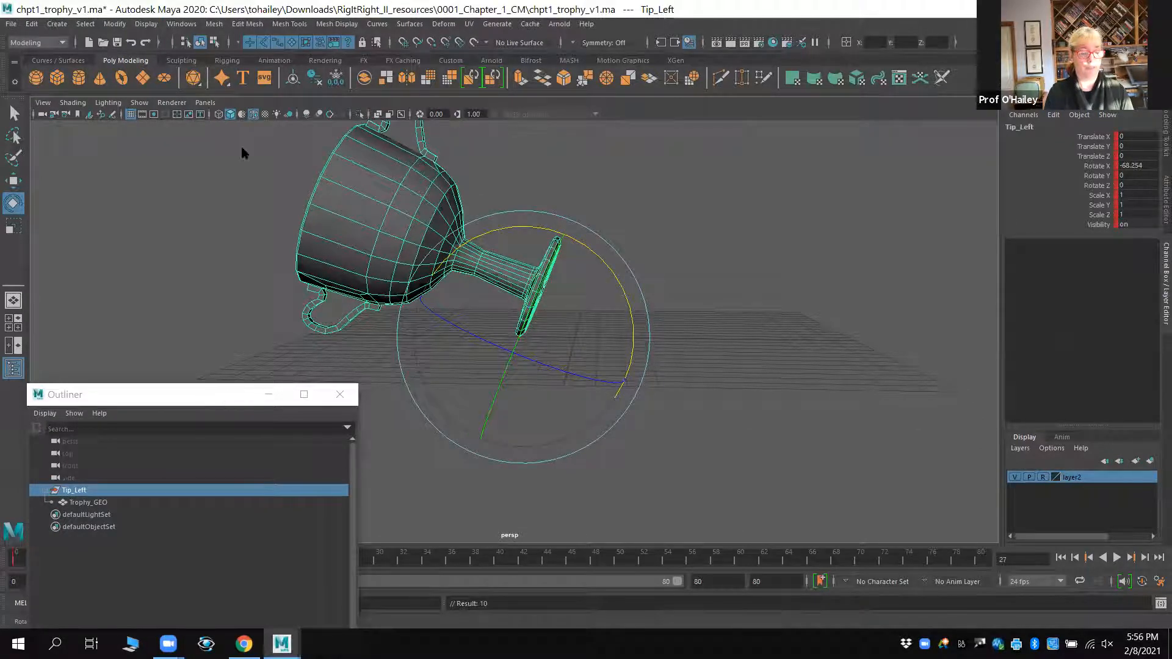
left_click_drag(221, 391, 242, 148)
left_click_drag(42, 555, 100, 517)
- Key Tip_Left's upright frame 0 pose at frame 48 and play back the tipping animation
left_click_drag(55, 561, 585, 559)
left_click_drag(46, 564, 12, 565)
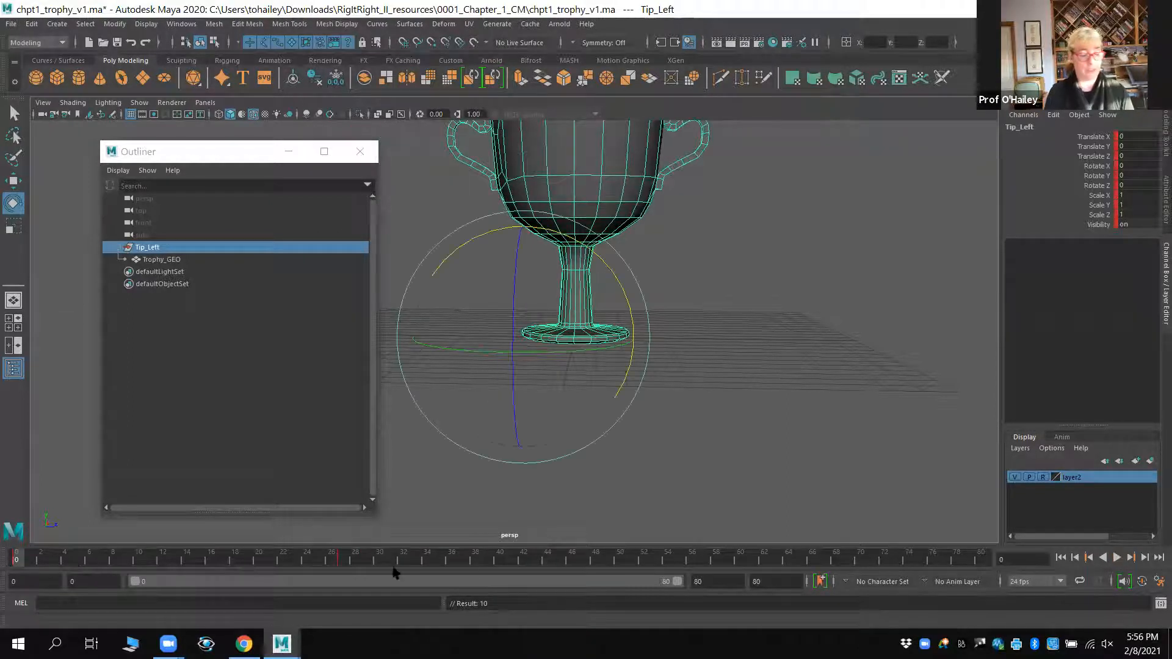
left_click(594, 561)
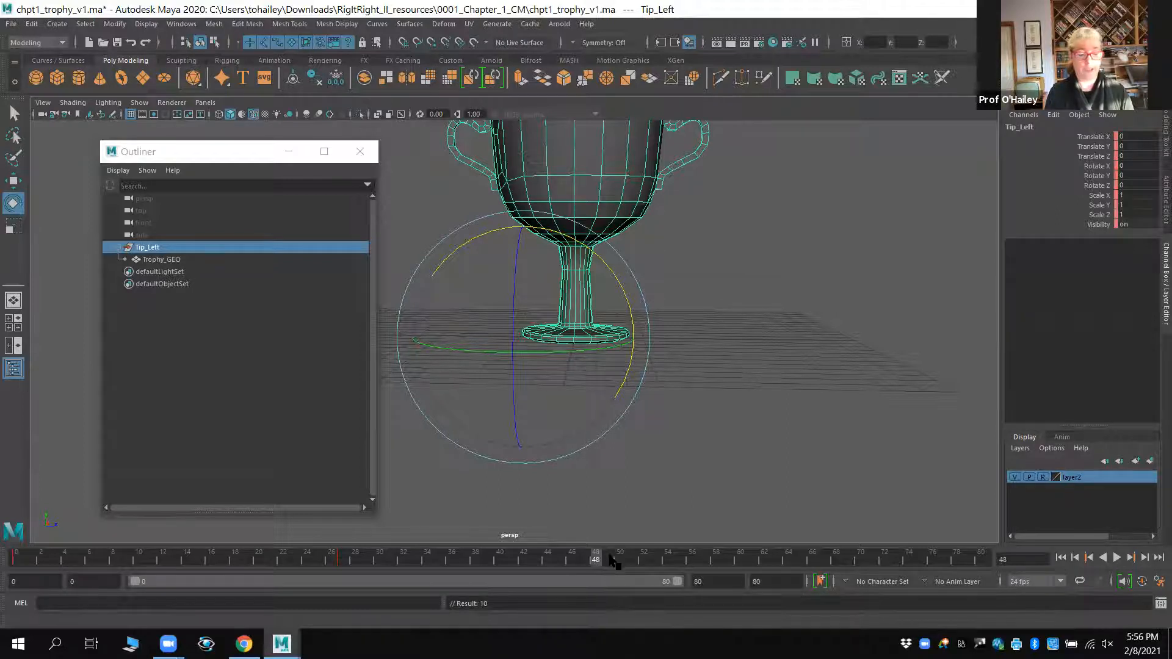
key("s")
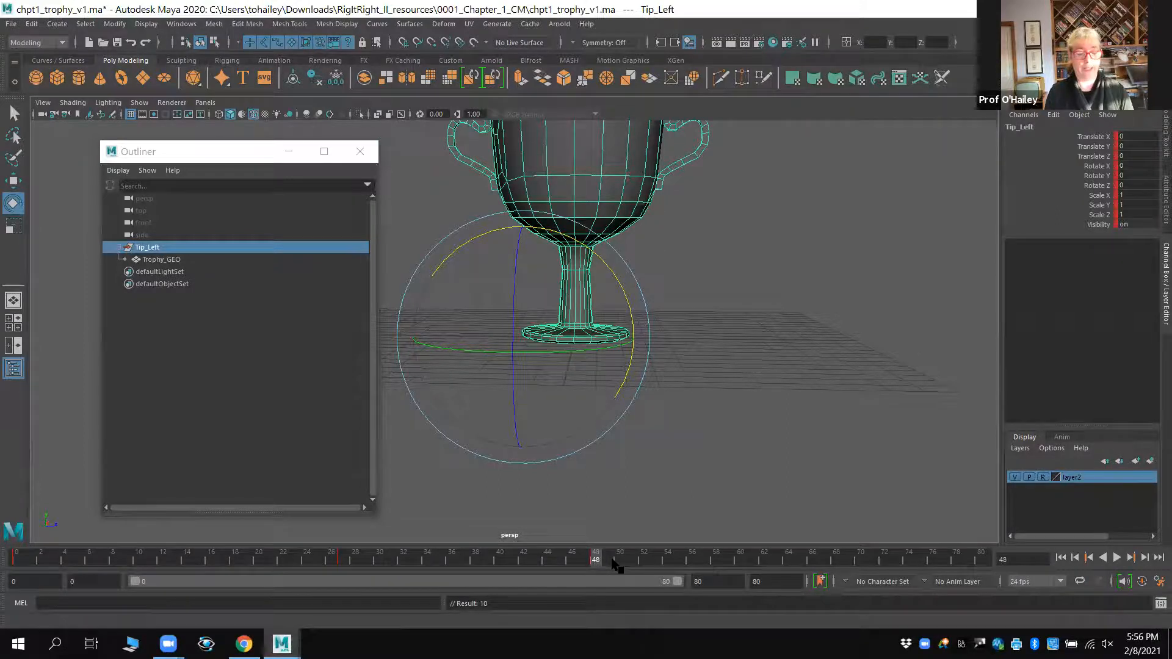
key("alt+v")
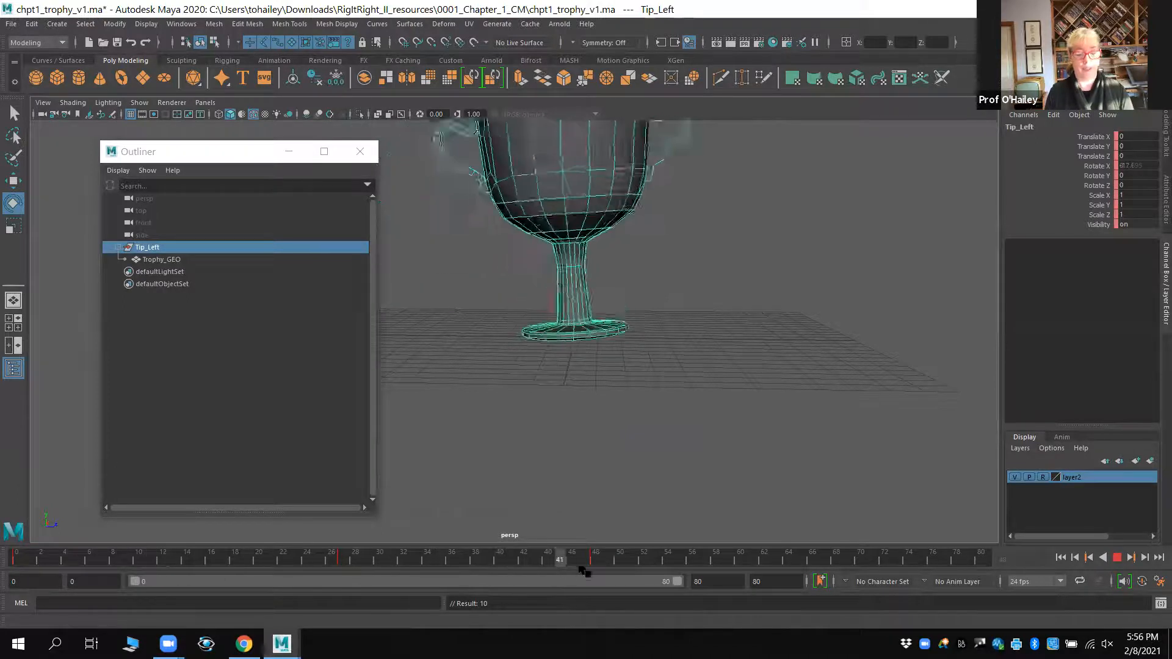
key("alt+v")
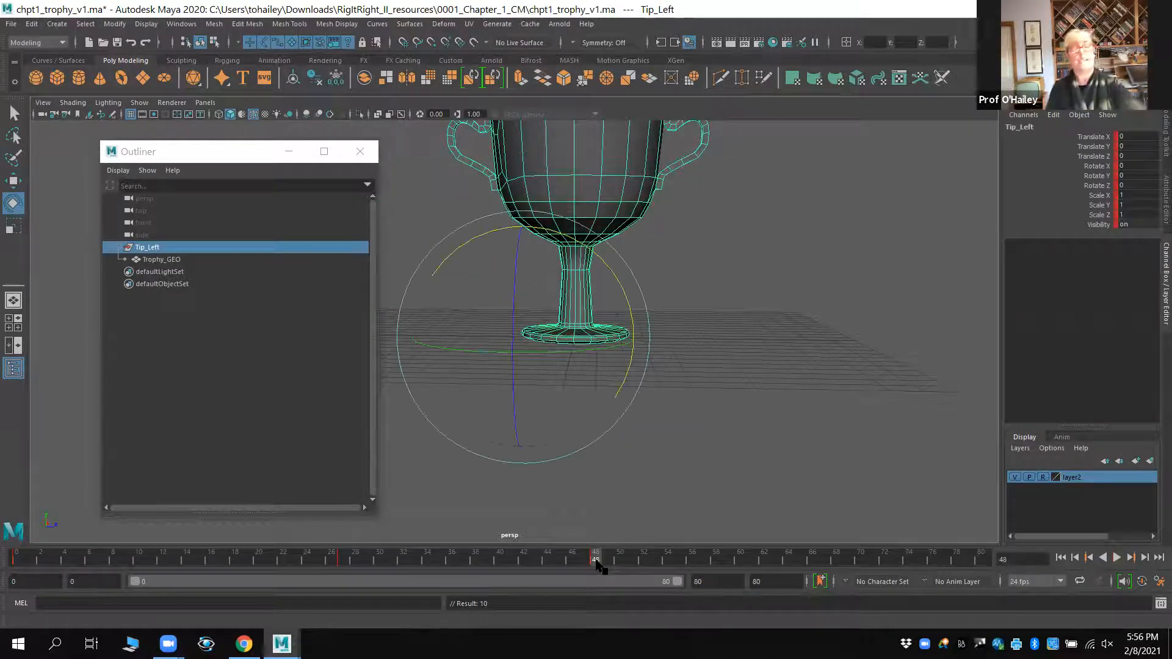
- Try rotating Tip_Left about 2.5 degrees around X at frame 48 and undo the rotation
left_click(637, 325)
left_click(190, 250)
left_click_drag(612, 282, 618, 297)
key("ctrl+z")
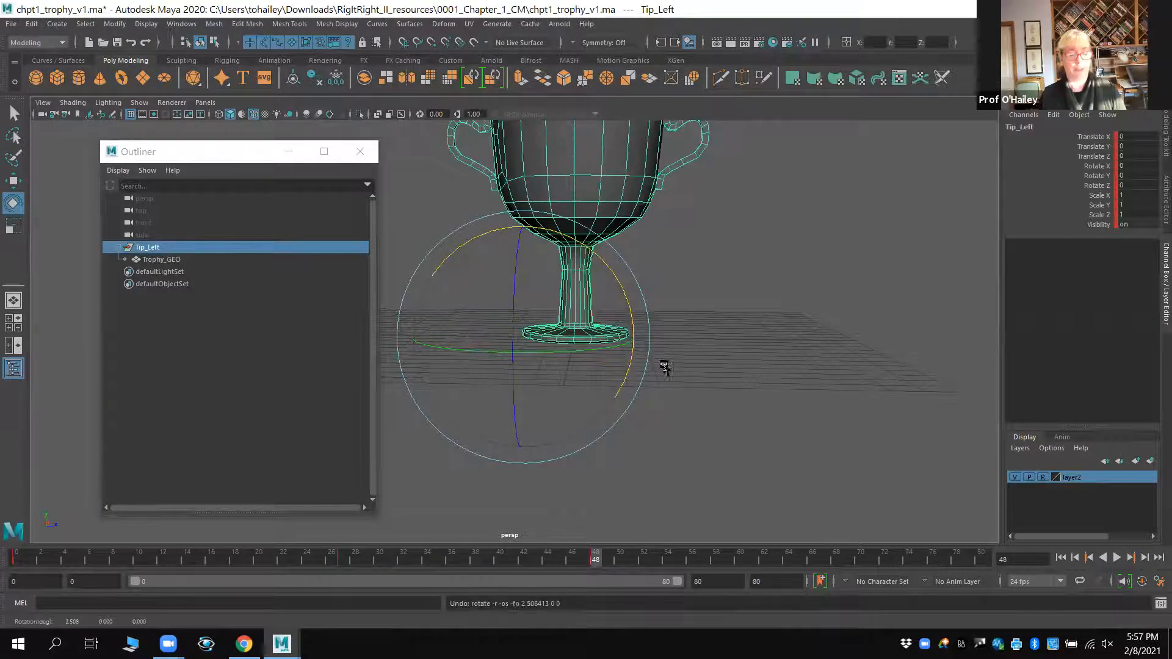
- Group Trophy_GEO on its own inside the Tip_Left group
left_click(169, 271)
left_click(168, 262)
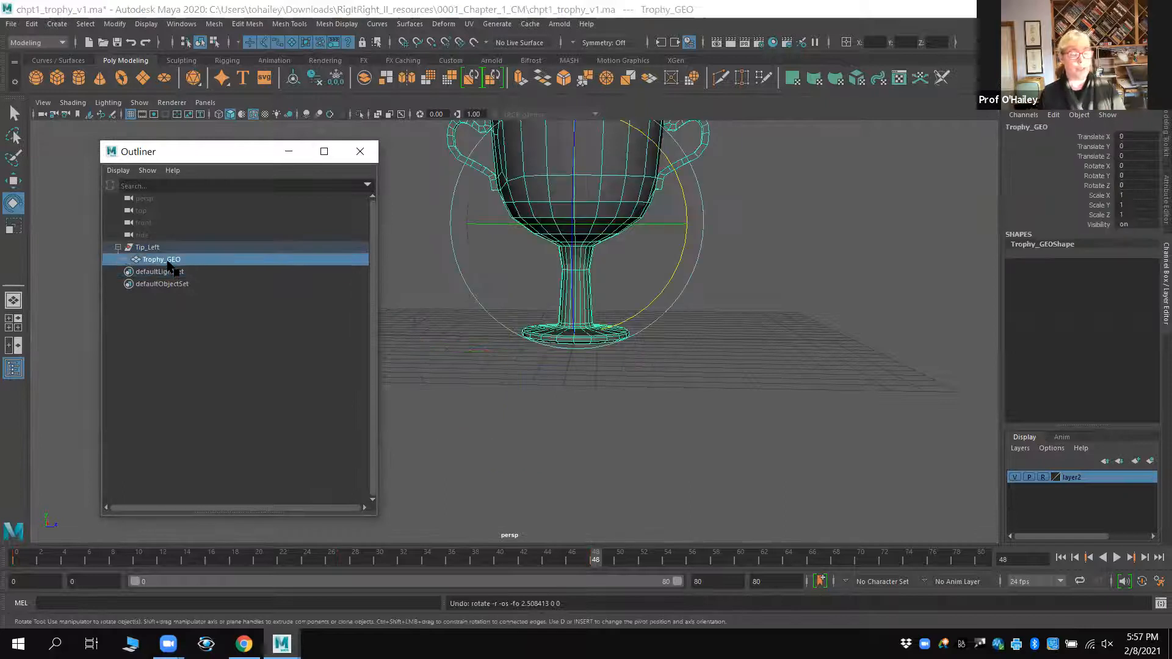
left_click(230, 371)
left_click(191, 264)
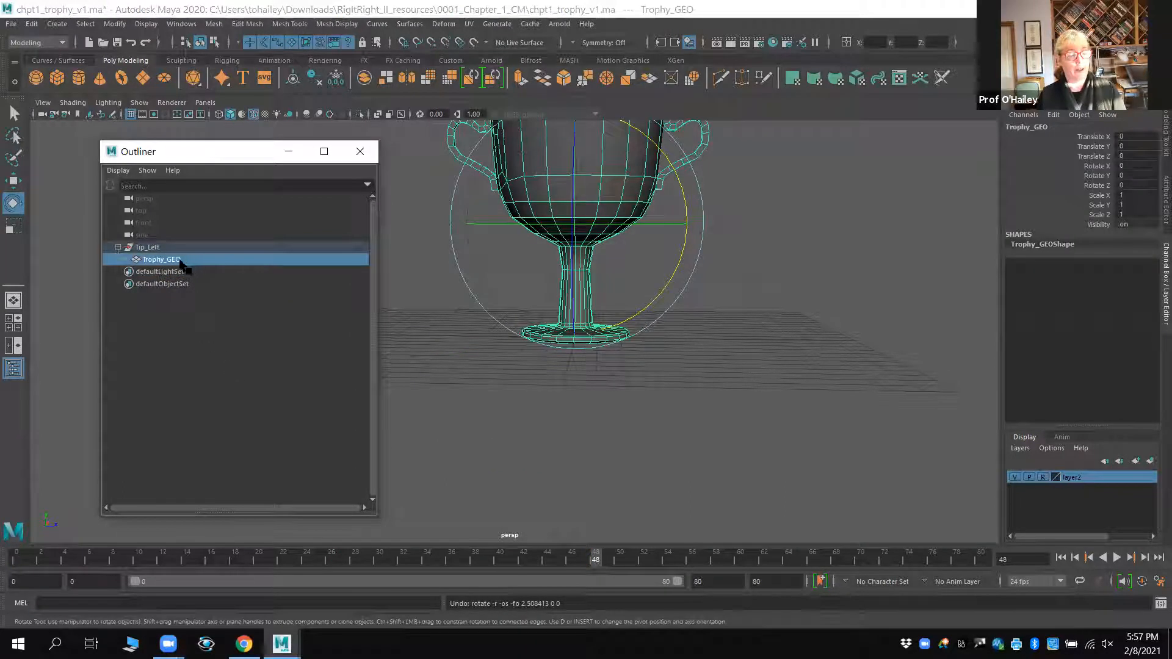
left_click(146, 249)
left_click(157, 257)
left_click(11, 24)
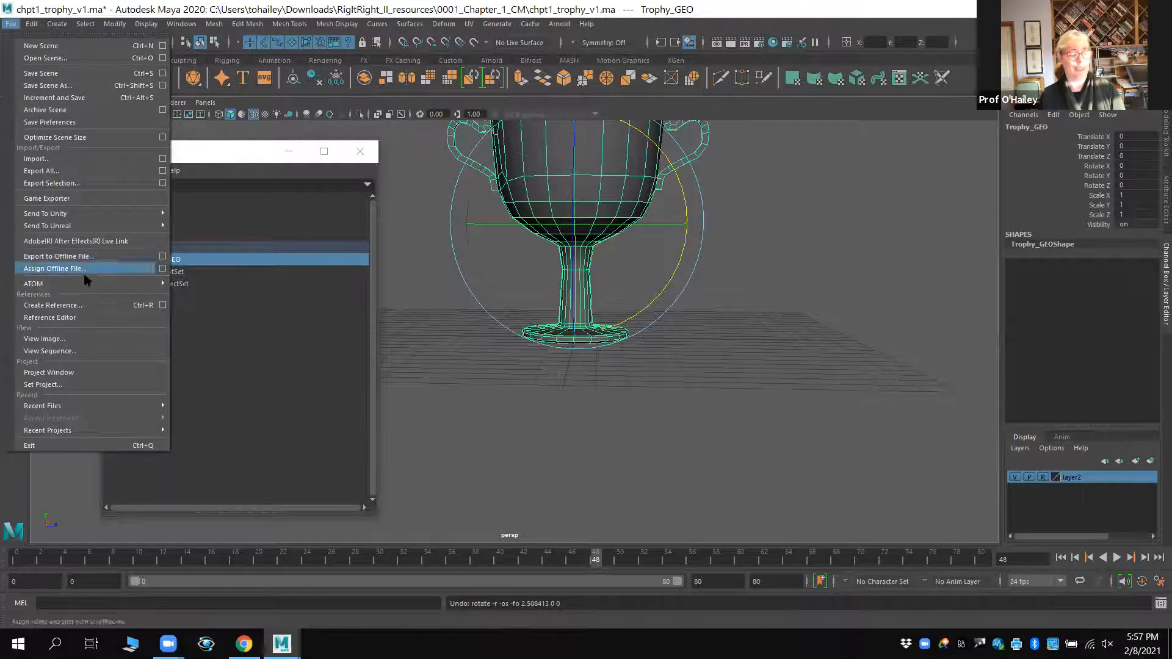
left_click(9, 101)
left_click(31, 24)
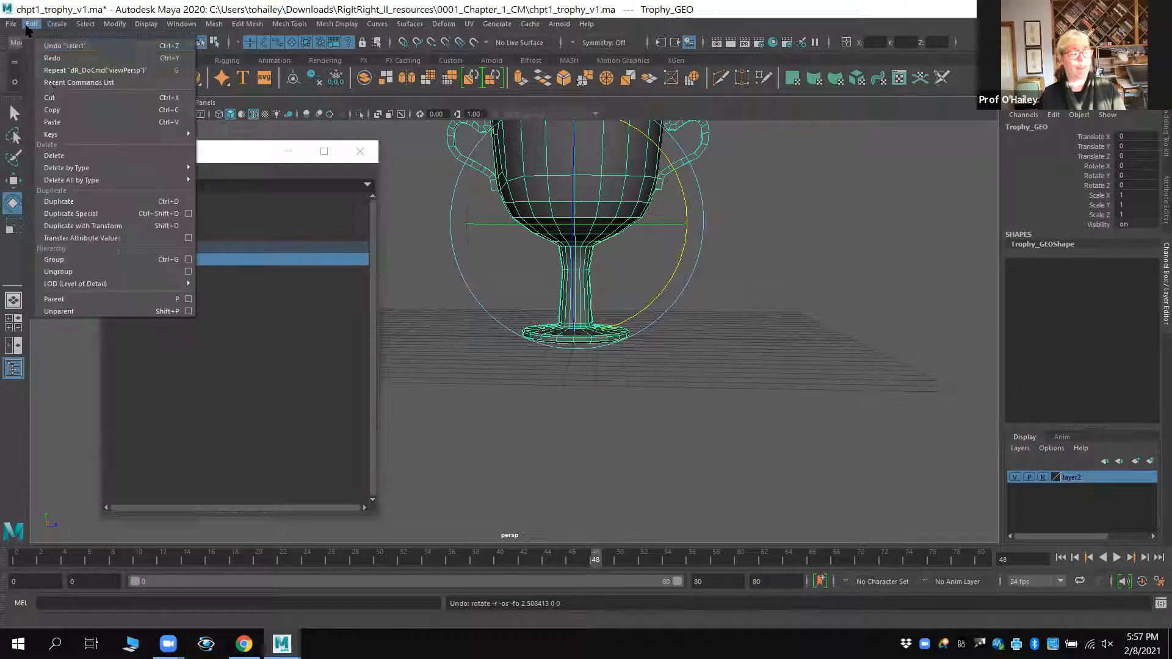
left_click(82, 259)
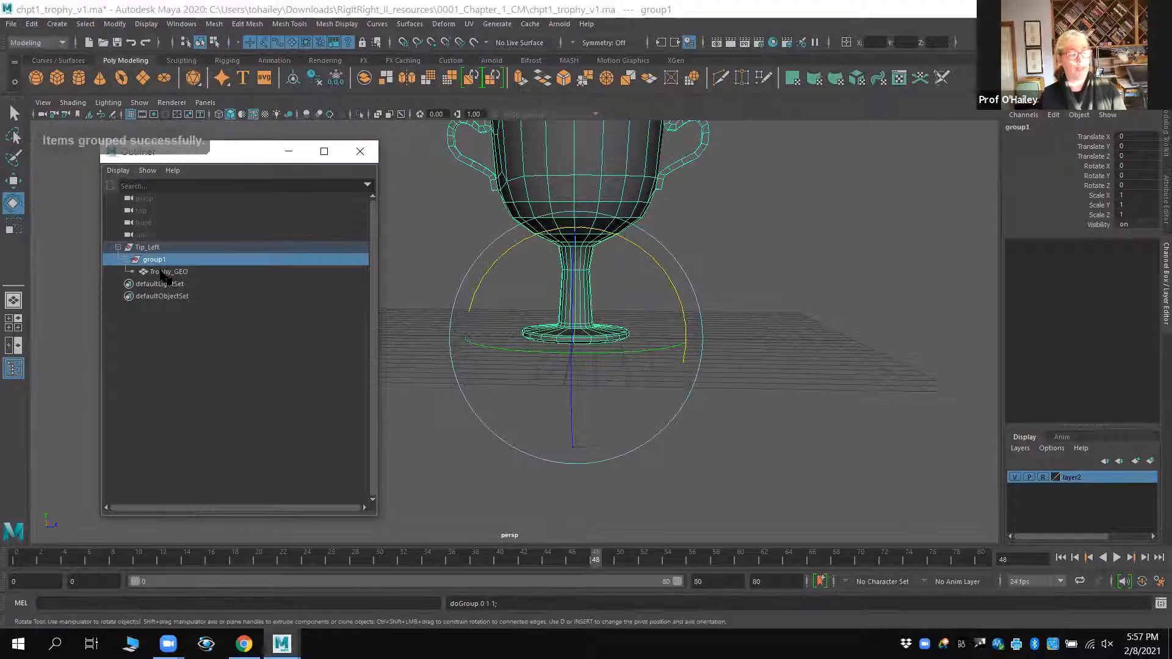
- Rename the new group1 between Tip_Left and Trophy_GEO as Tip_Right in the Outliner
left_click(162, 273)
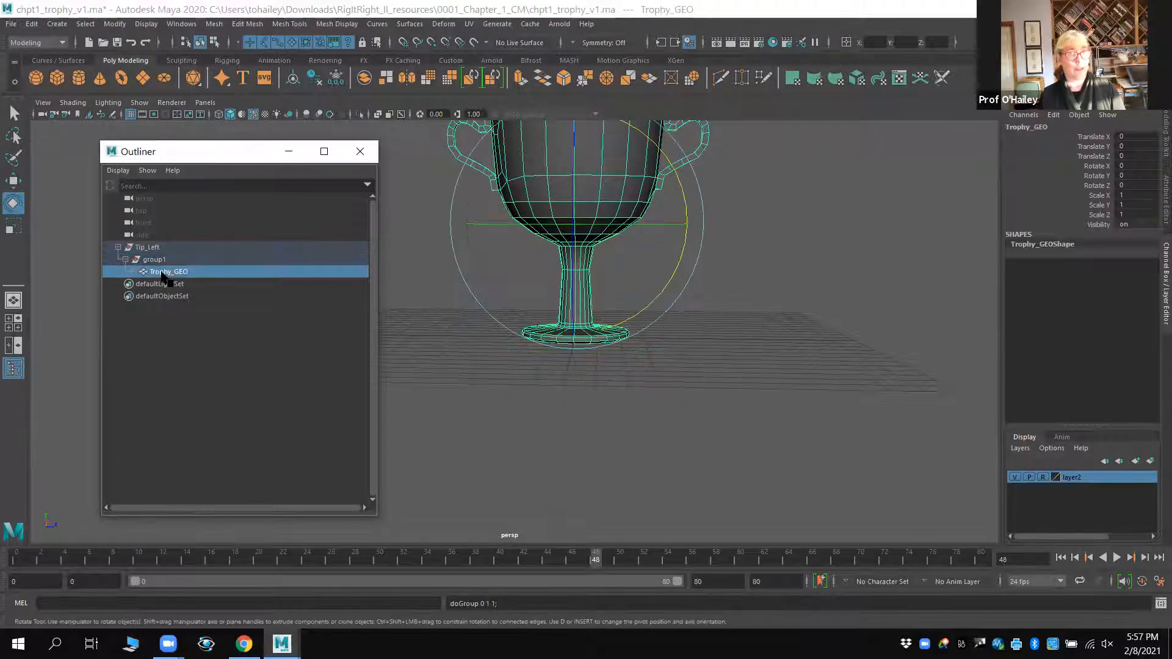
left_click(149, 260)
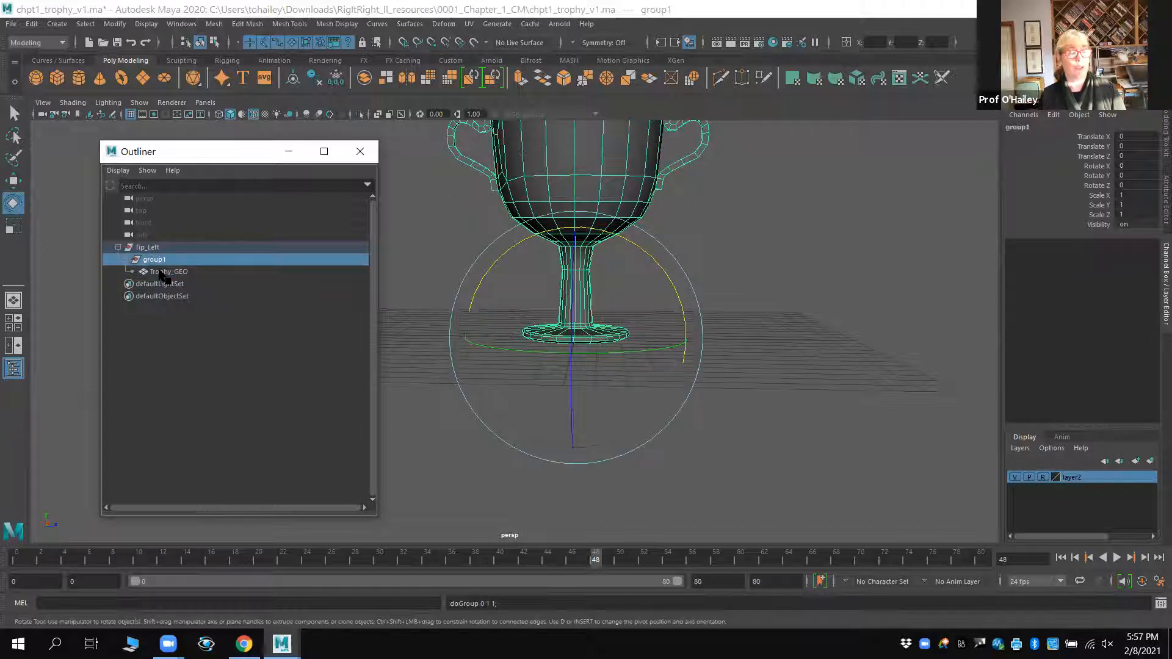
double_click(156, 261)
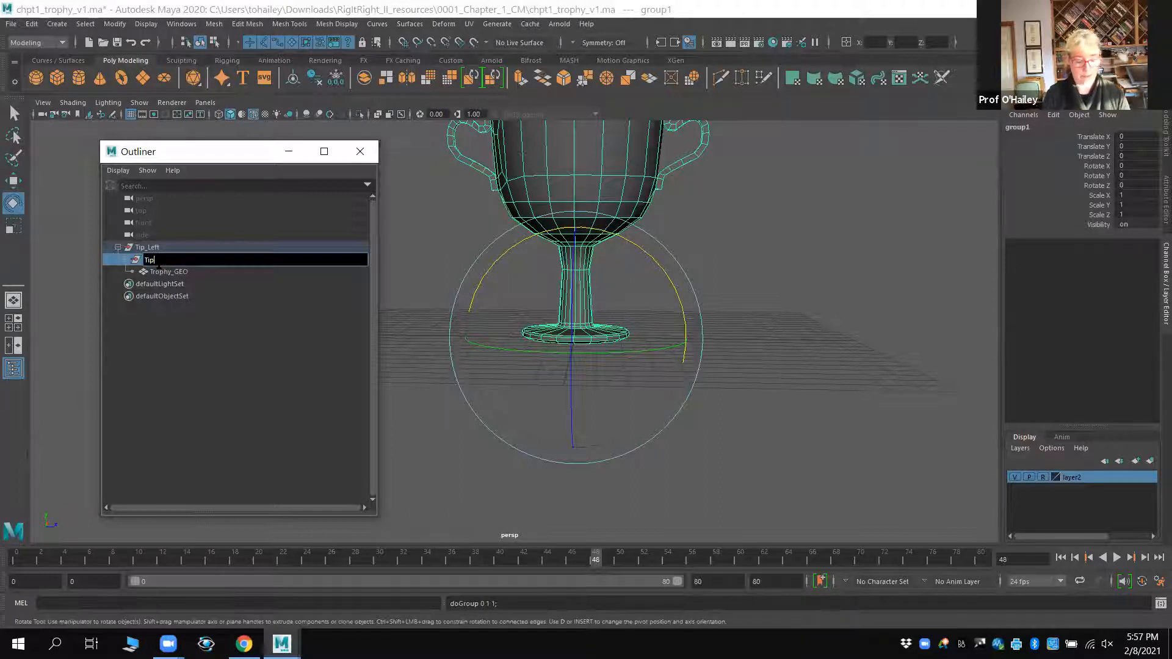
key("Return")
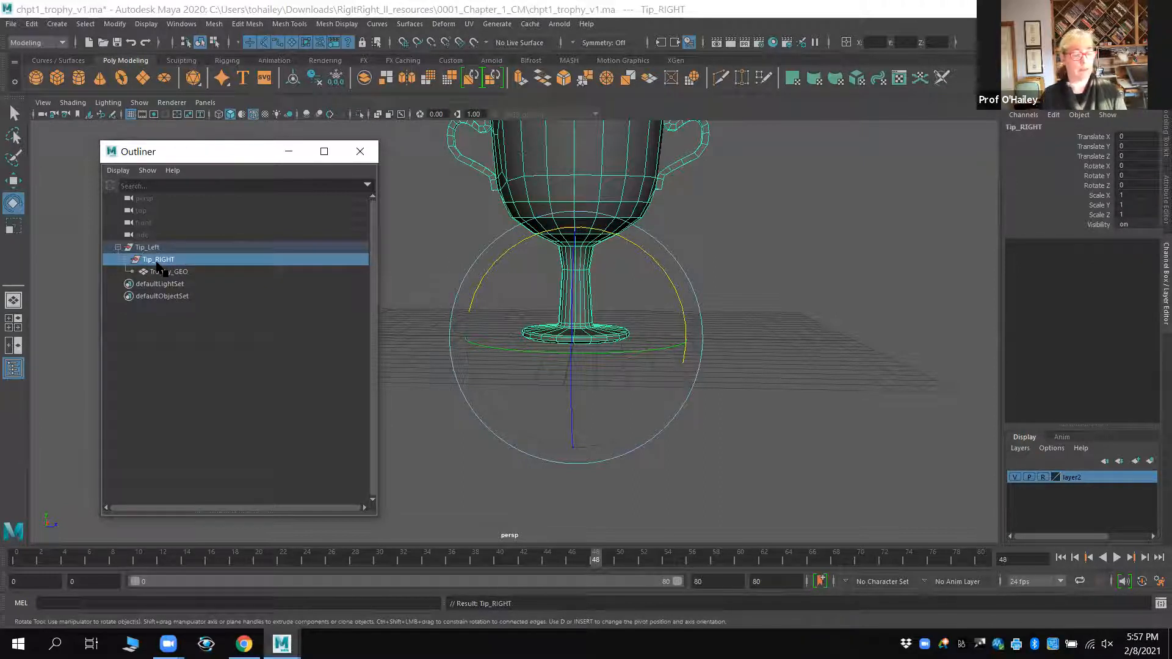
double_click(157, 261)
left_click(162, 261)
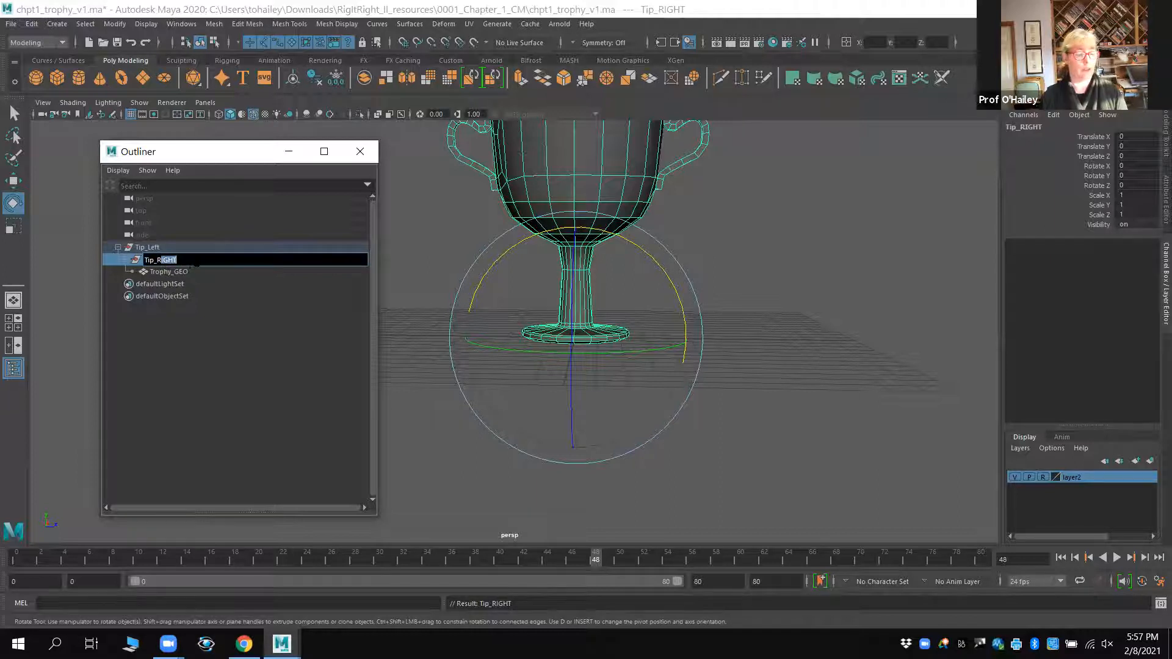
type("ight")
key("Return")
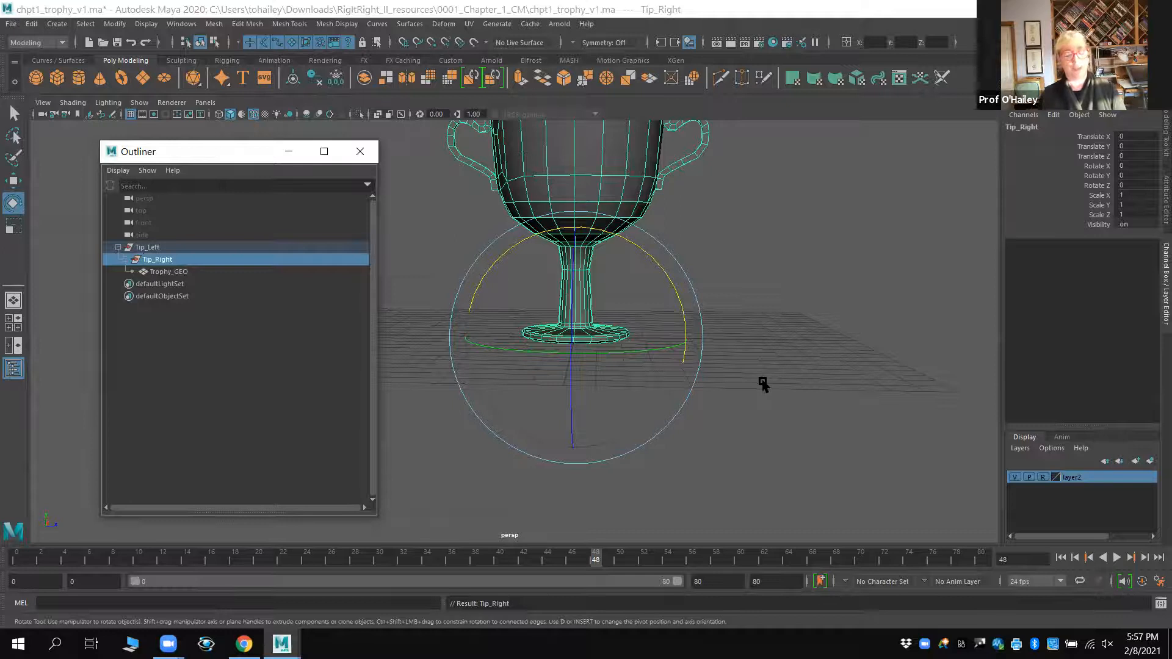
- Move the Tip_Right group's pivot along Z to the right edge of the trophy's base
key("w")
key("d")
left_click_drag(665, 340, 717, 346)
key("d")
- Compare the Tip_Left and Tip_Right pivots by selecting each group while scrubbing between frames 0, 27, 53 and 58
left_click_drag(427, 560, 16, 558)
left_click(160, 248)
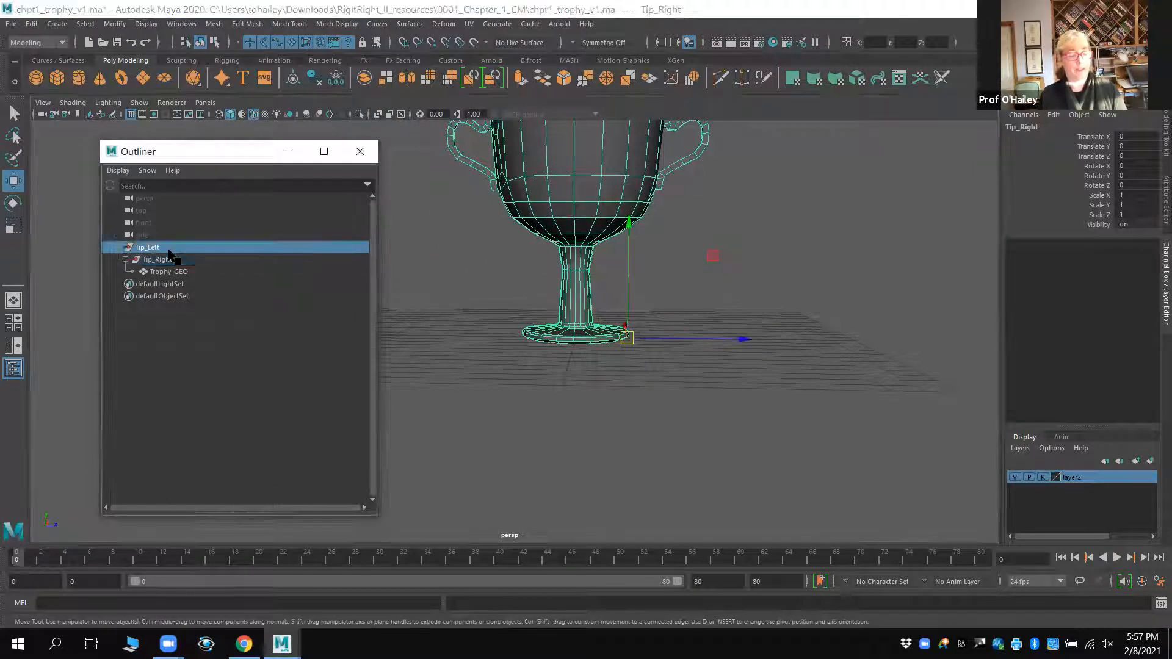
left_click_drag(51, 565, 343, 557)
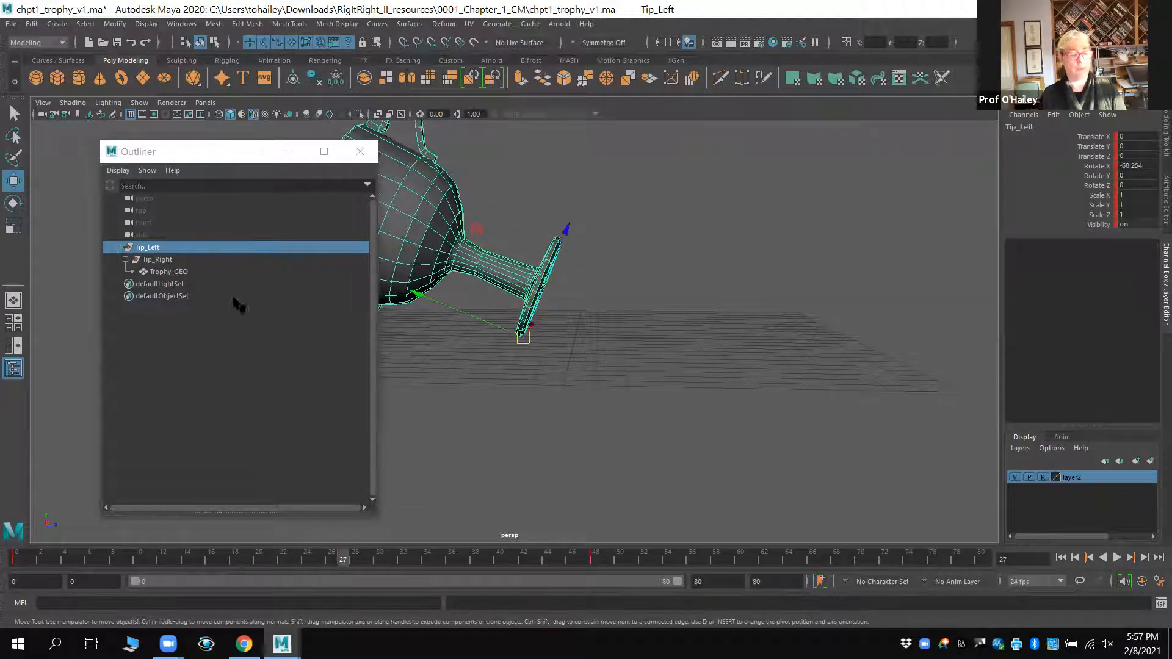
left_click(193, 260)
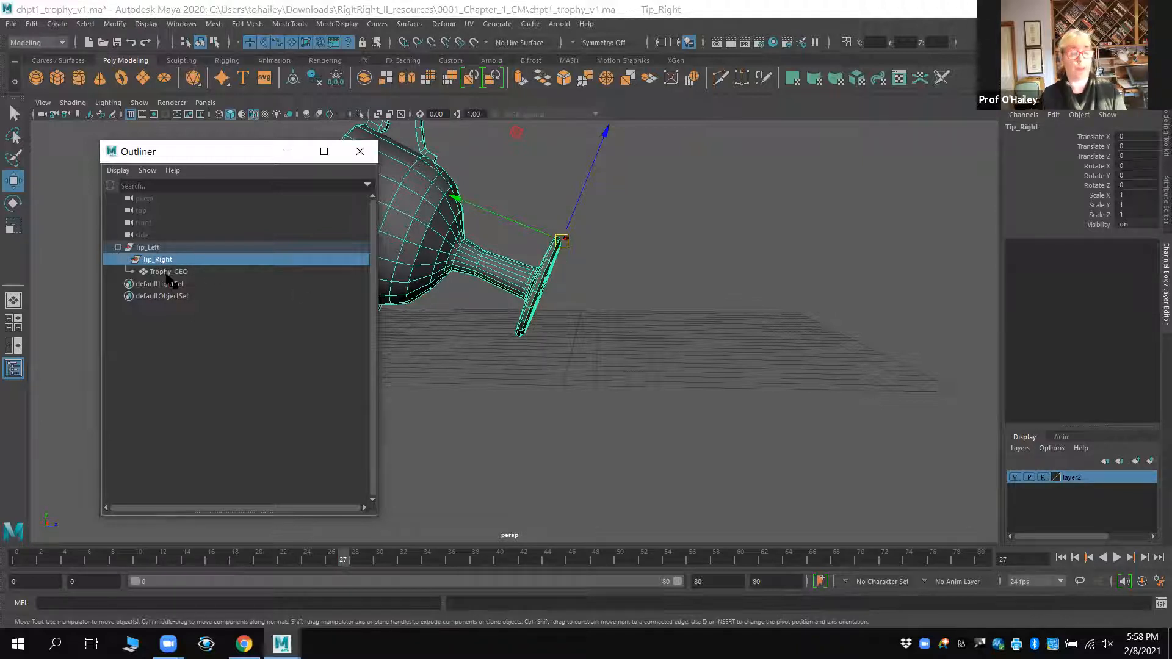
mouse_move(499, 557)
left_mouse_down()
mouse_move(668, 557)
mouse_move(380, 557)
mouse_move(656, 557)
left_mouse_up()
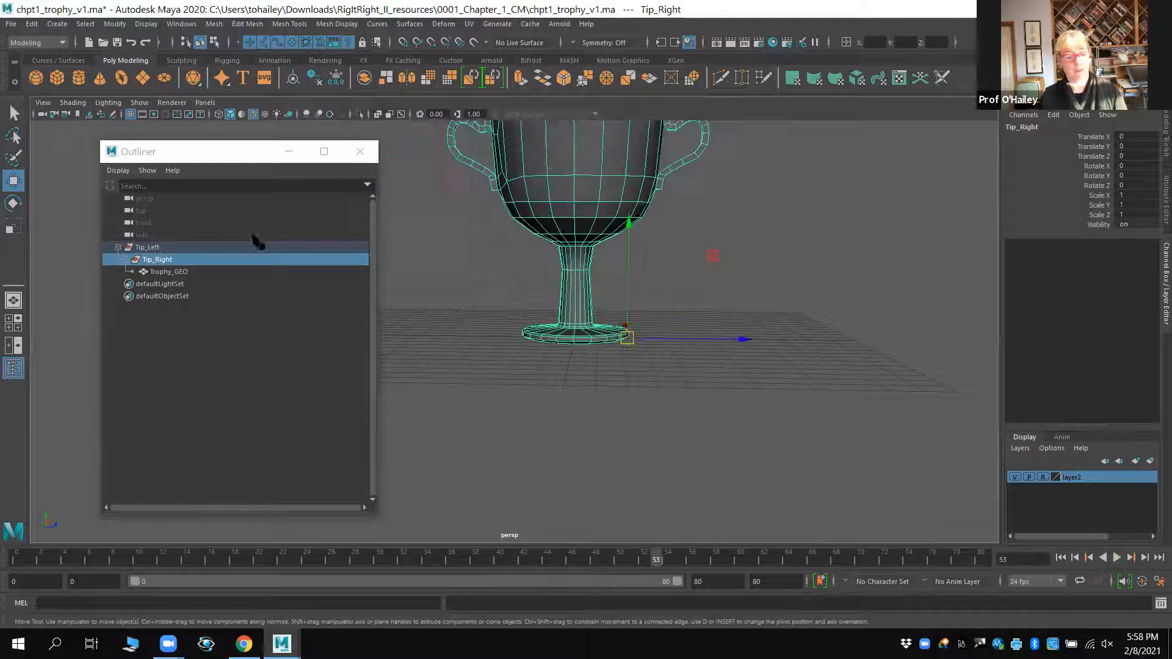
left_click(183, 247)
left_click_drag(577, 556, 716, 561)
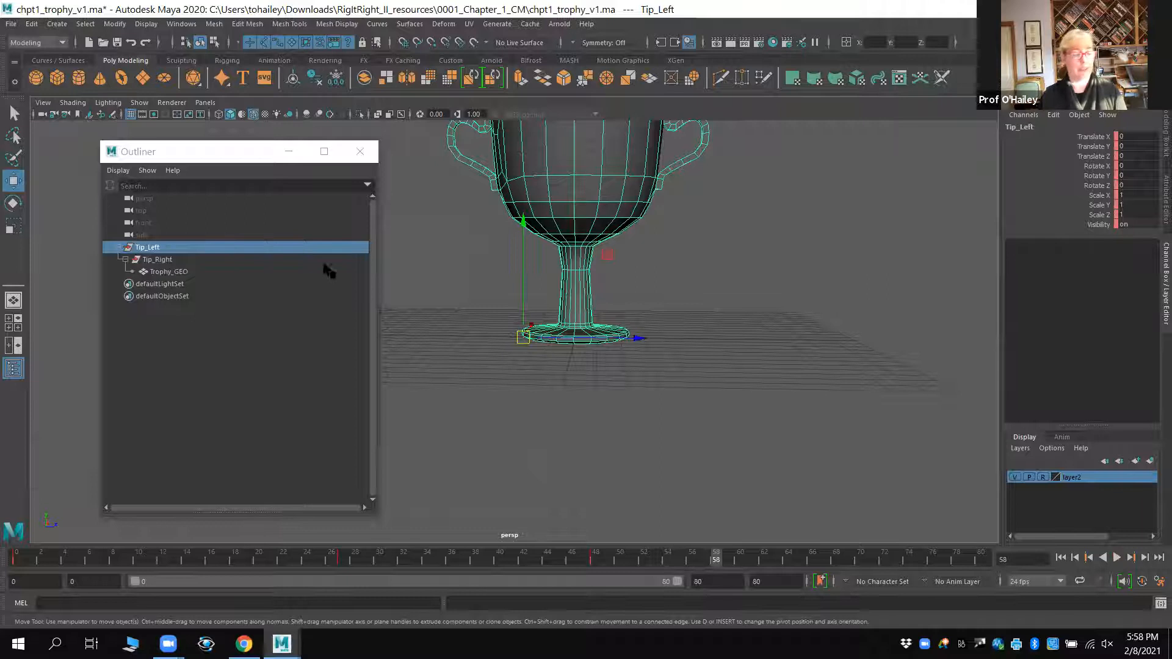
- Key Tip_Right upright at frame 58, and key it tipped to the right around X near the end of the timeline
left_click(198, 261)
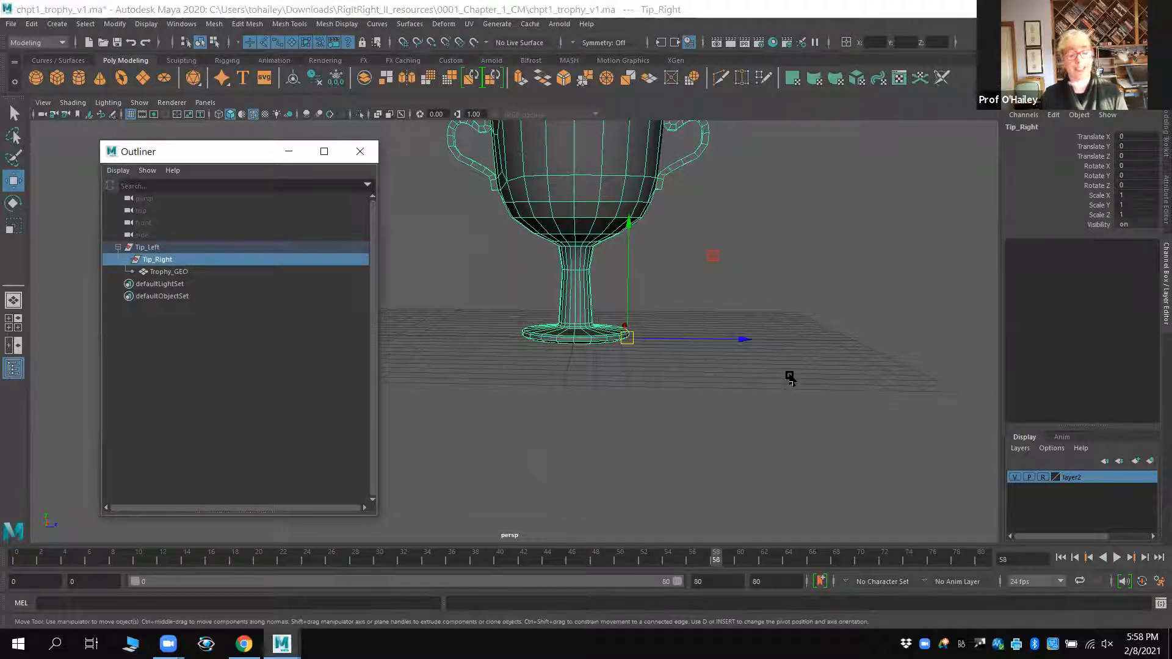
key("s")
key("alt+v")
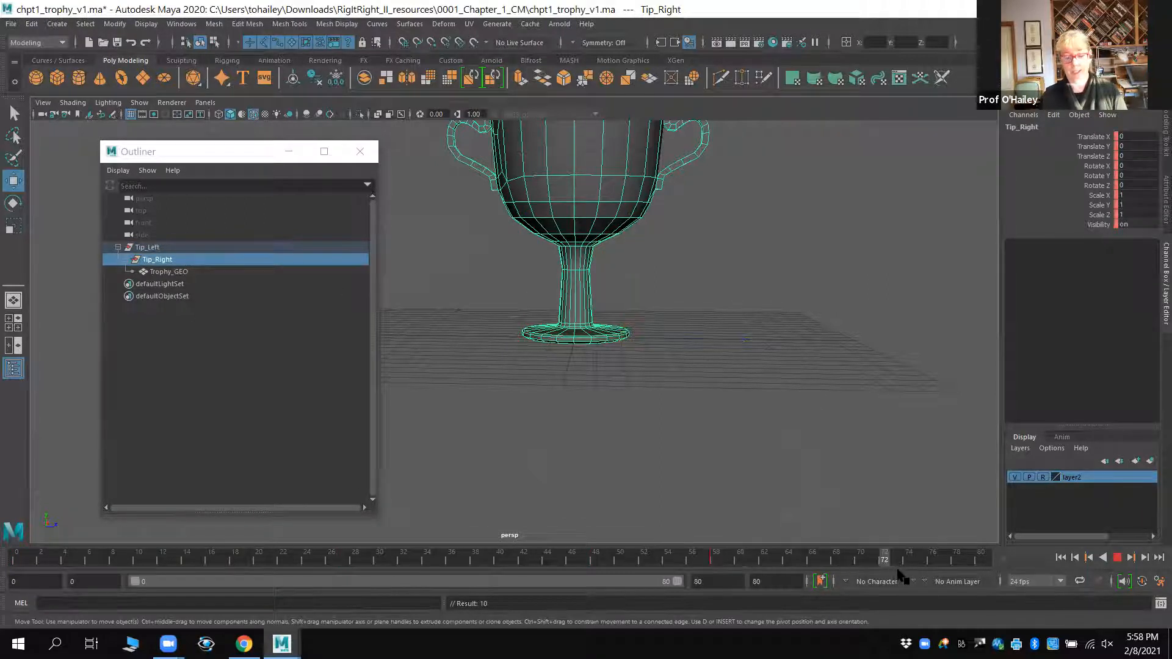
key("alt+v")
key("e")
left_click_drag(677, 236, 757, 353)
key("s")
- Scrub back to frame 28 and select Tip_Left to review the leftward tip
left_click_drag(905, 560, 355, 564)
left_click(147, 247)
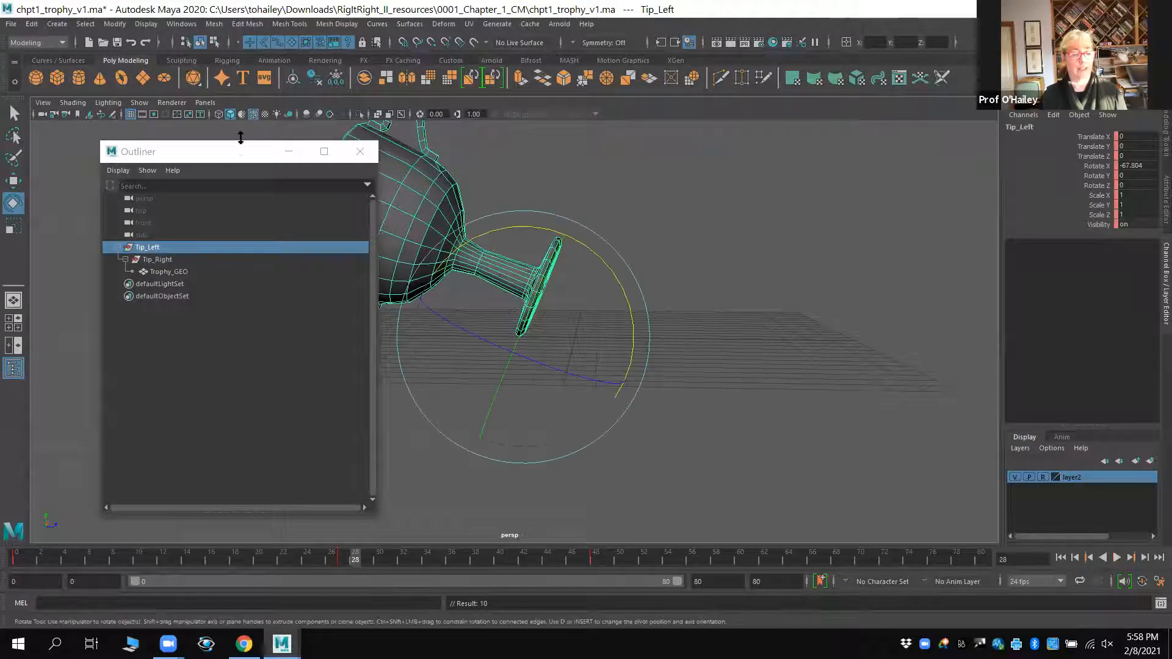
- Compare the Tip_Right and Tip_Left pivots by selecting each group while scrubbing between the leftward tip and frame 74
left_click_drag(235, 153, 126, 137)
left_click(78, 244)
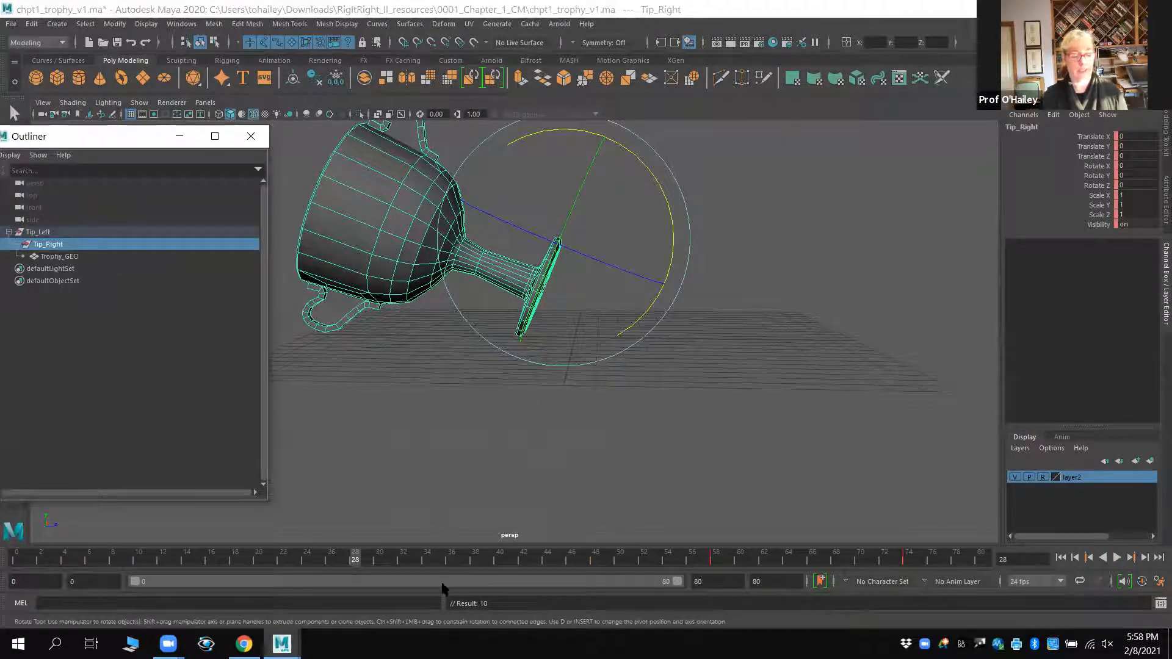
left_click_drag(458, 558, 905, 570)
left_click(65, 232)
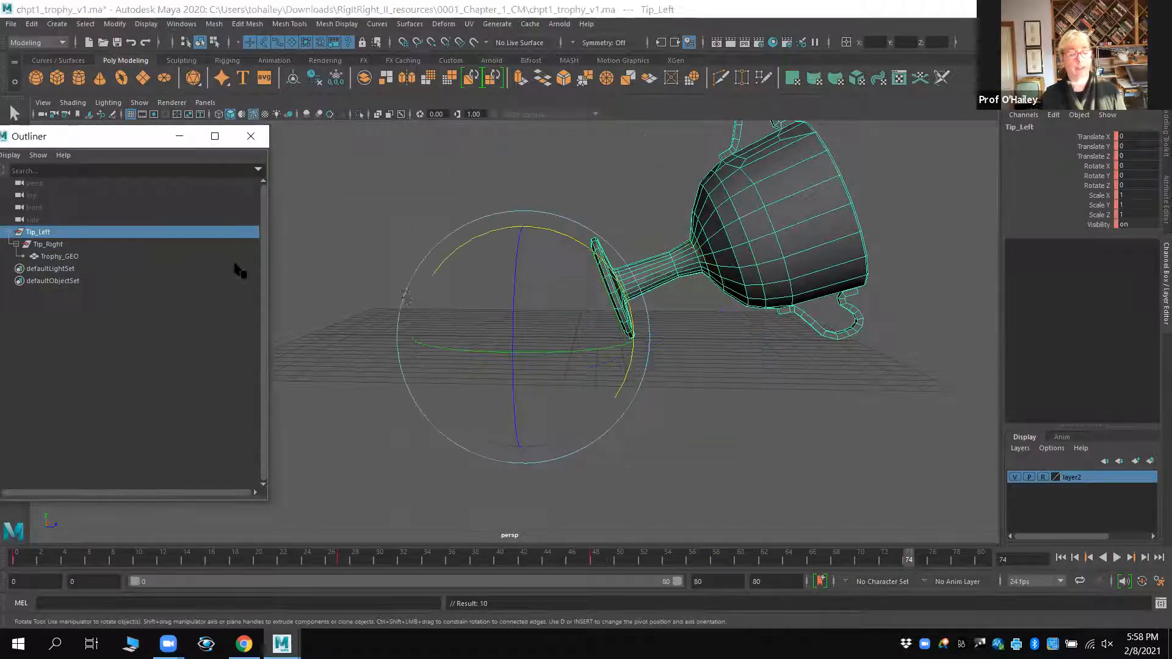
key("w")
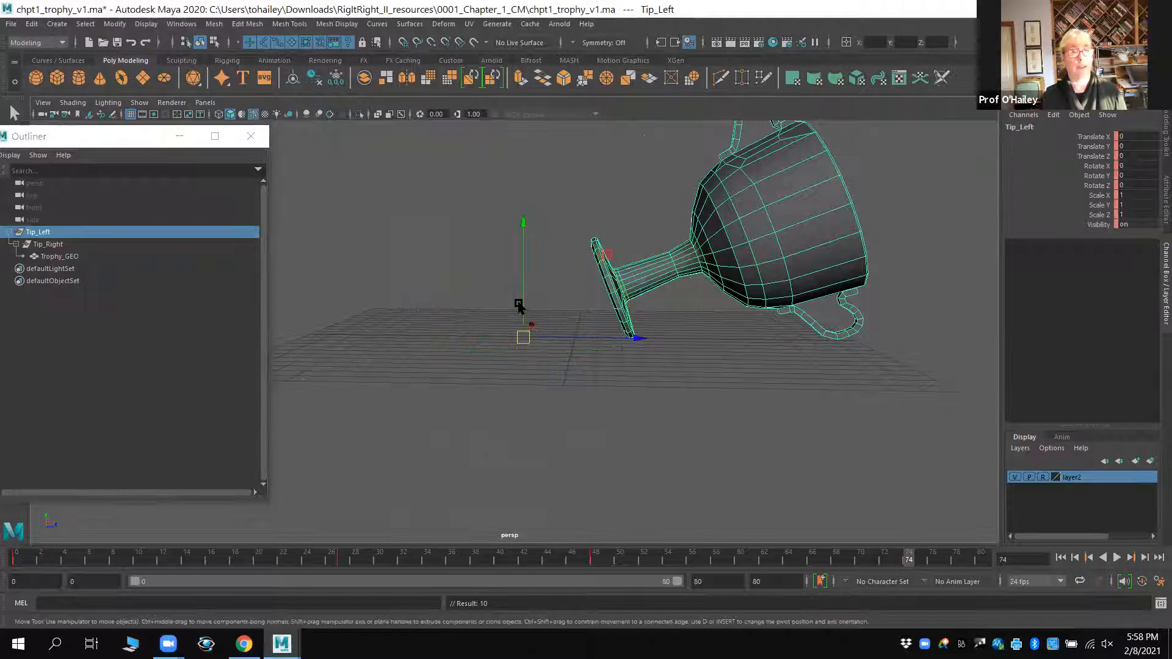
left_click_drag(386, 569, 899, 574)
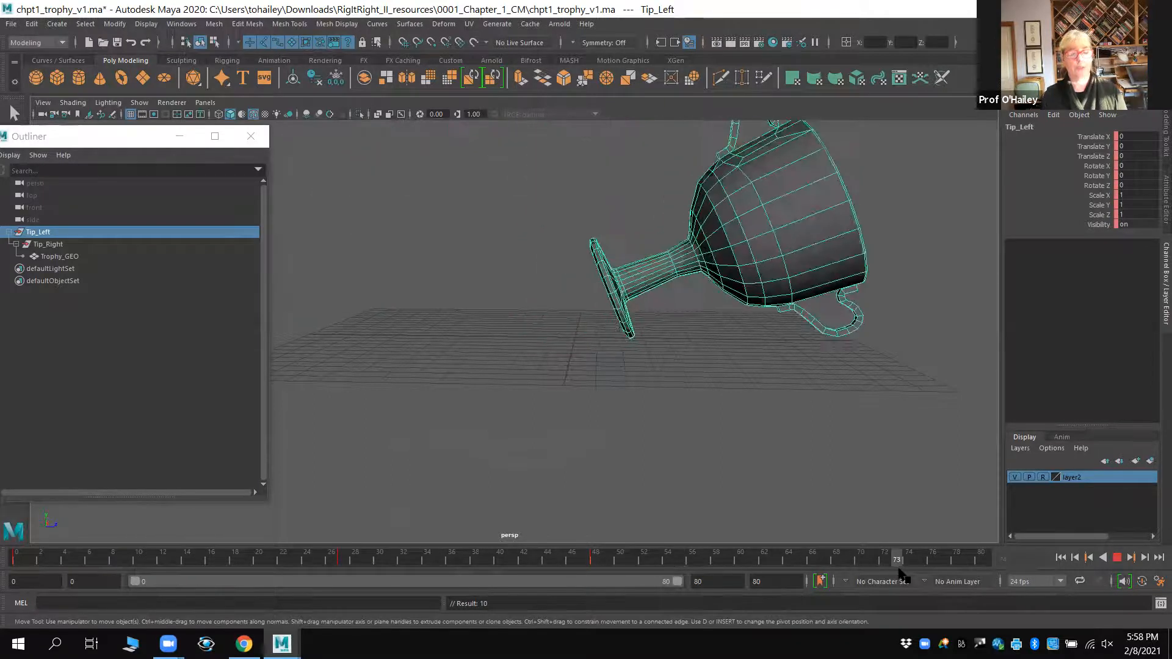
left_click_drag(818, 565, 873, 565)
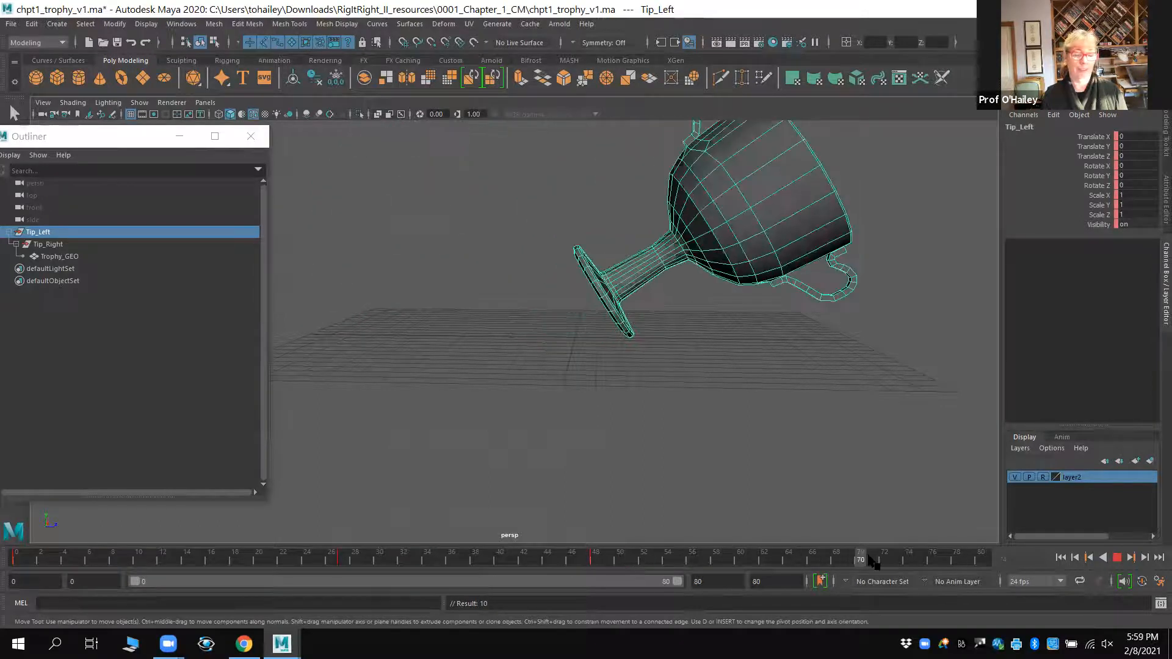
- Set the timeline's end frame to 100 and scrub to frame 87 with Tip_Right selected
left_click(67, 256)
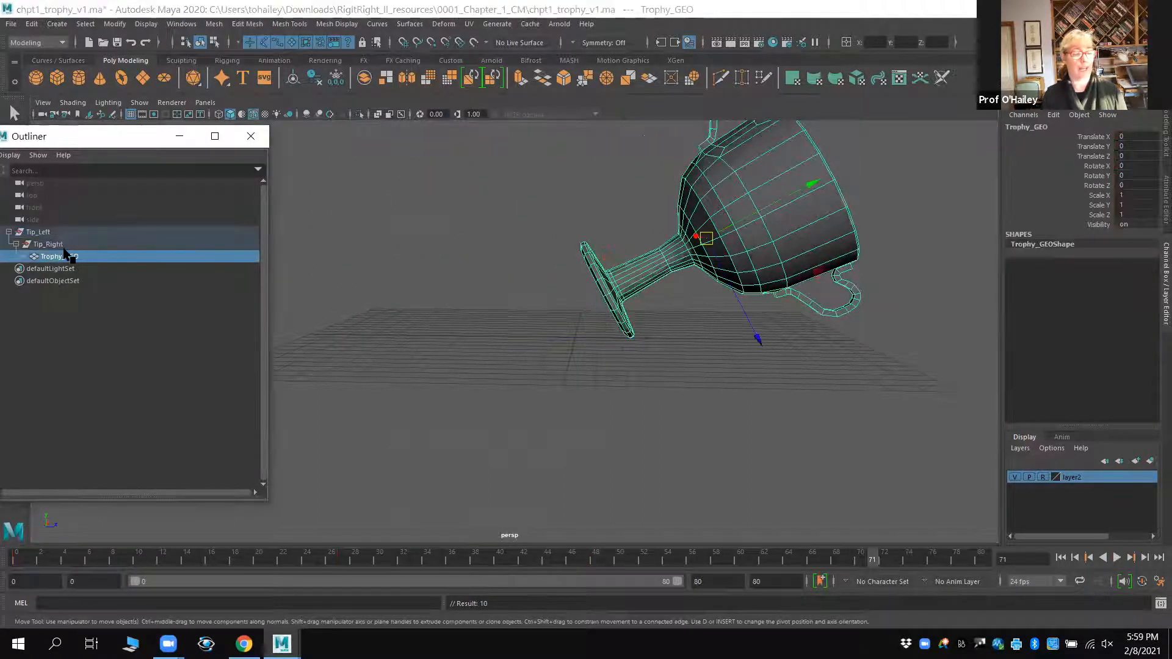
double_click(707, 584)
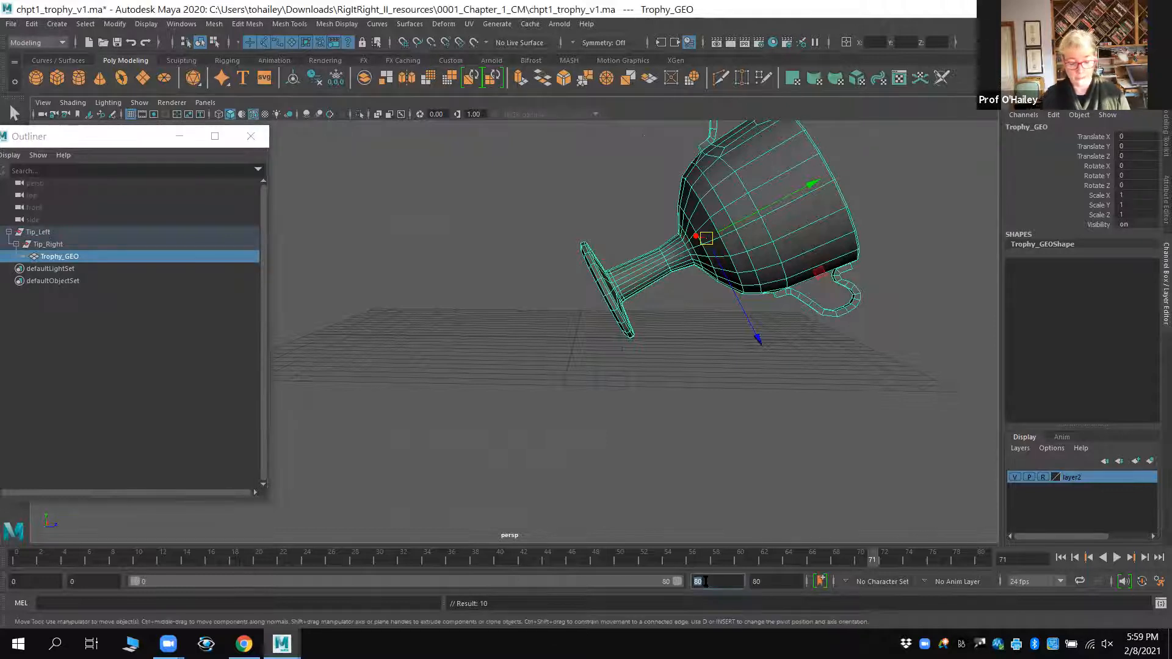
type("100")
key("Return")
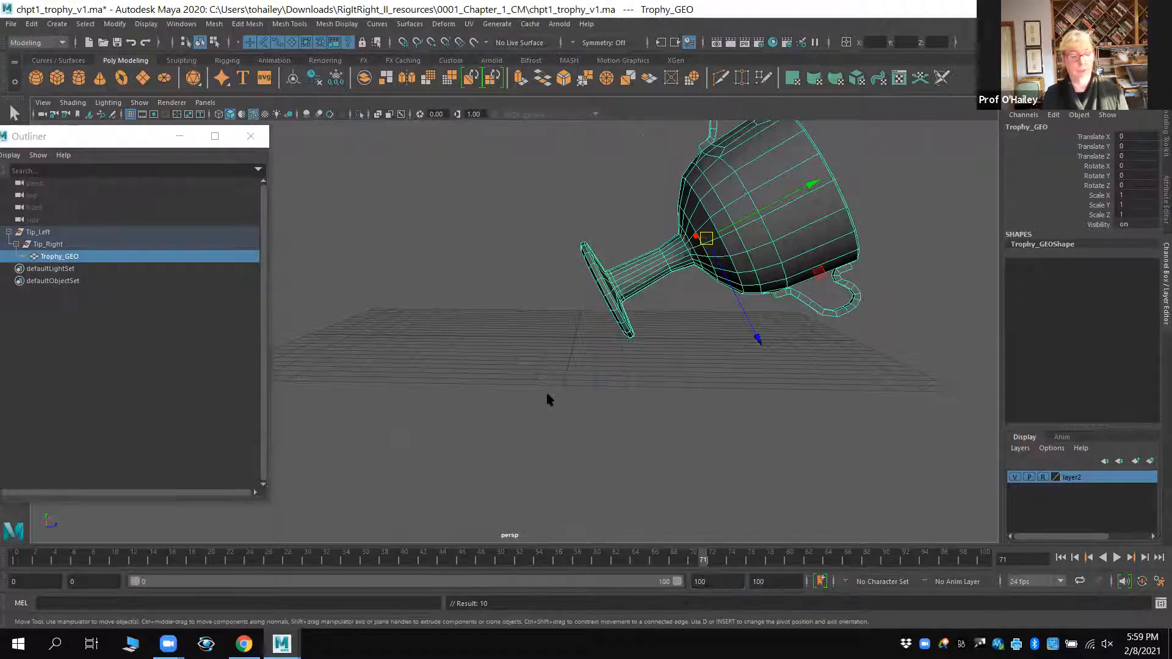
left_click(50, 245)
mouse_move(733, 570)
left_mouse_down()
mouse_move(837, 562)
mouse_move(577, 573)
mouse_move(858, 577)
left_mouse_up()
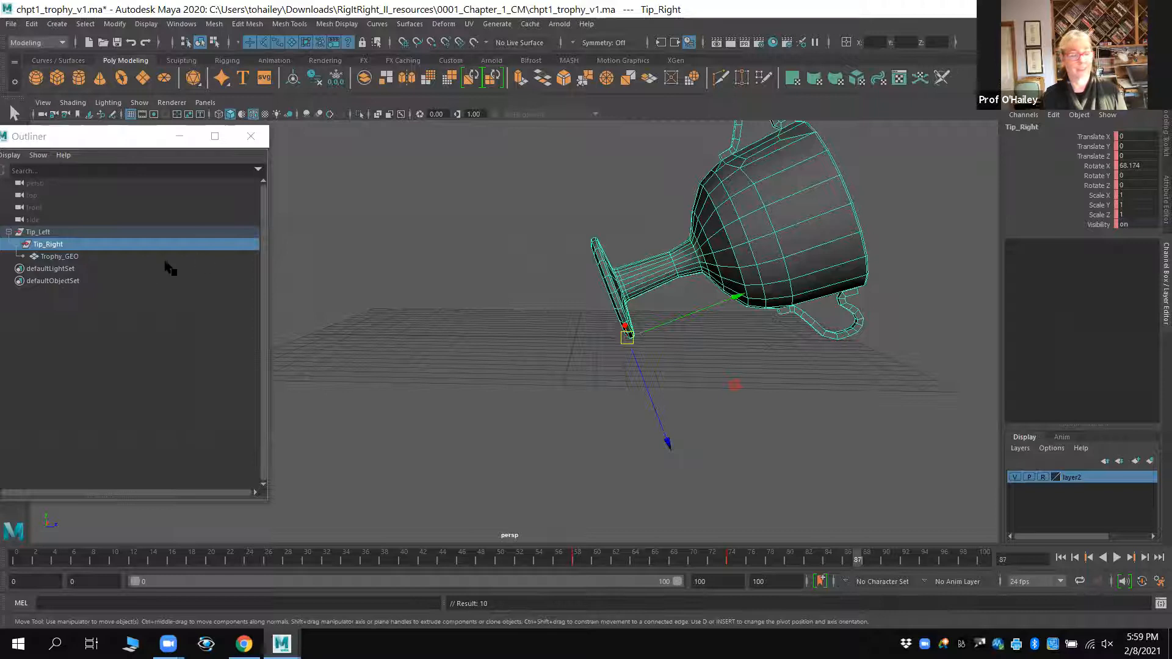
- Return to frame 0, group Trophy_GEO on its own inside Tip_Right, and expand the new group
left_click(50, 257)
left_click_drag(595, 565, 16, 565)
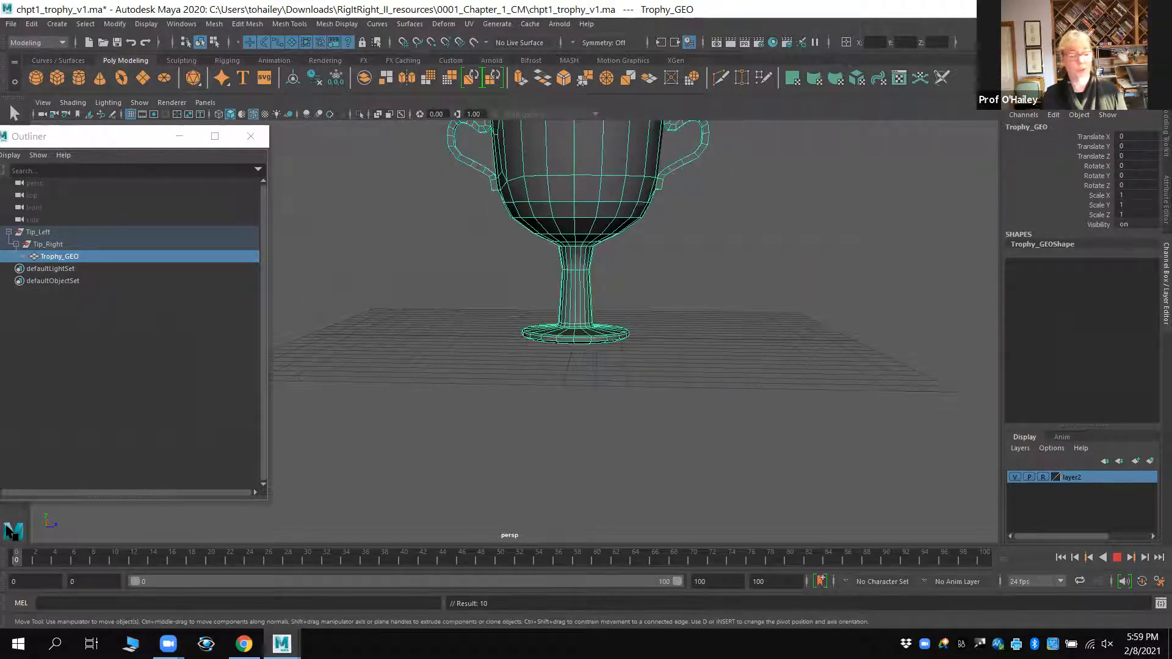
left_click(32, 24)
left_click(75, 261)
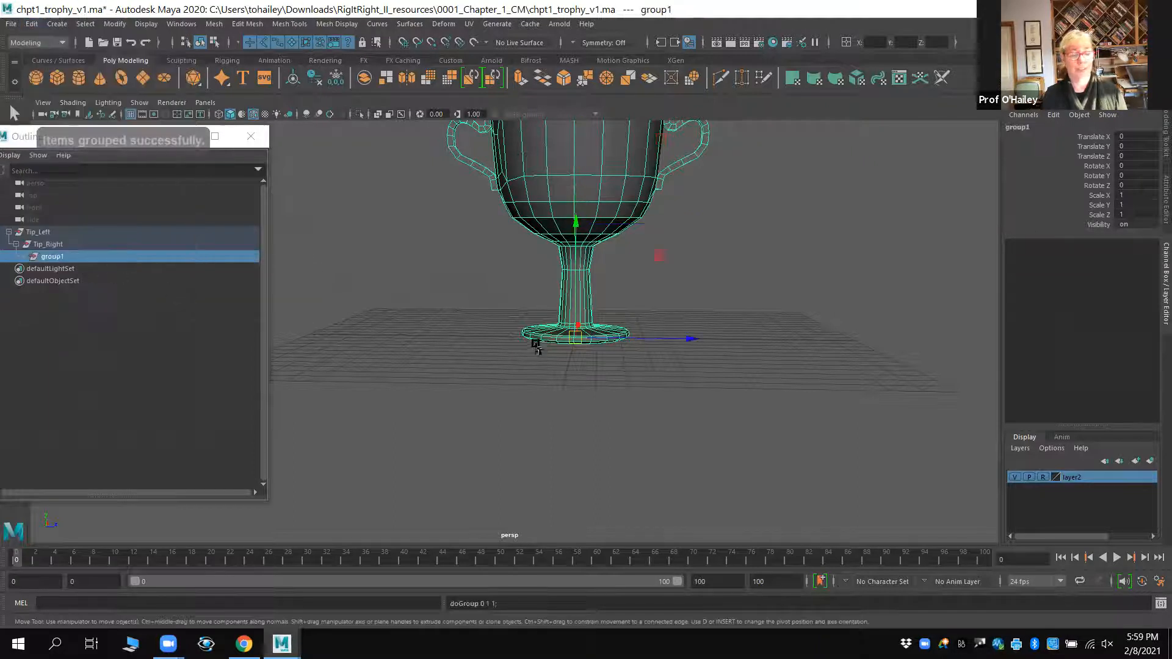
left_click(23, 257)
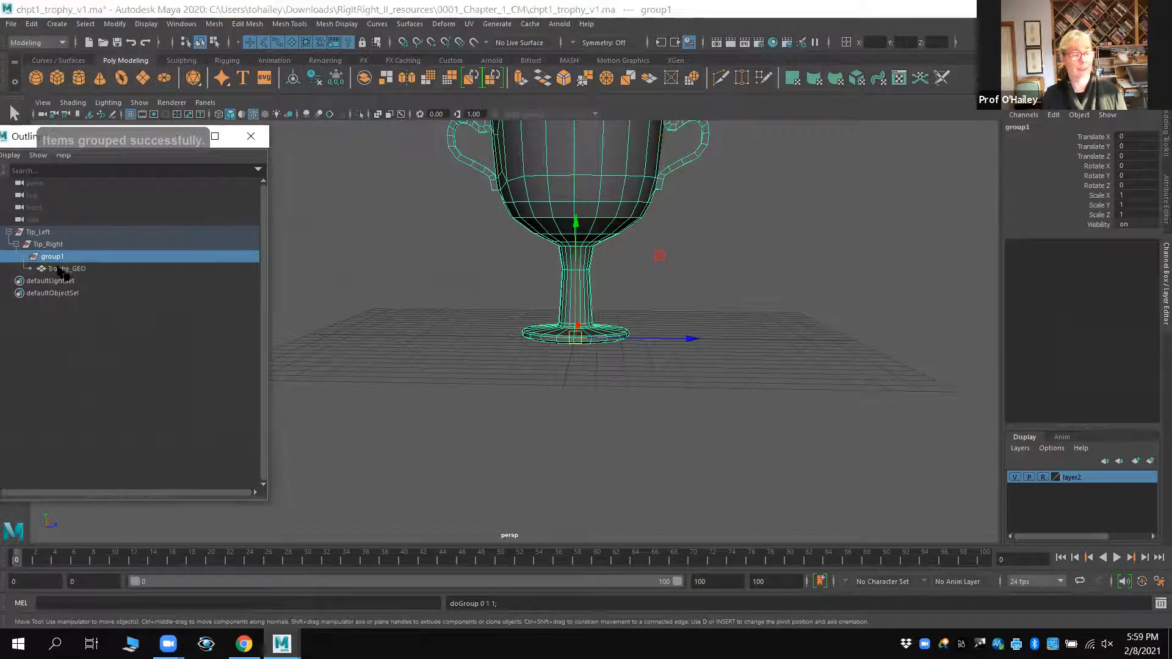
- Check the new group's pivot near frame 89, and at frame 0 move it up and along Z onto the trophy's right handle
left_click_drag(573, 569, 879, 565)
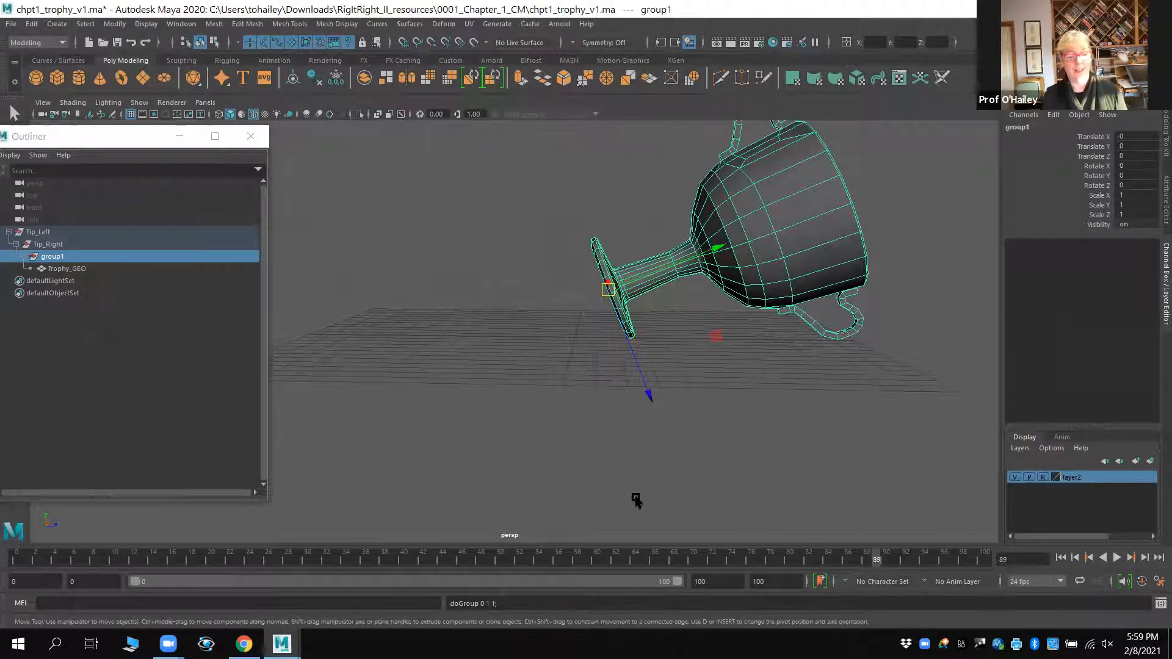
left_click_drag(494, 562, 13, 559)
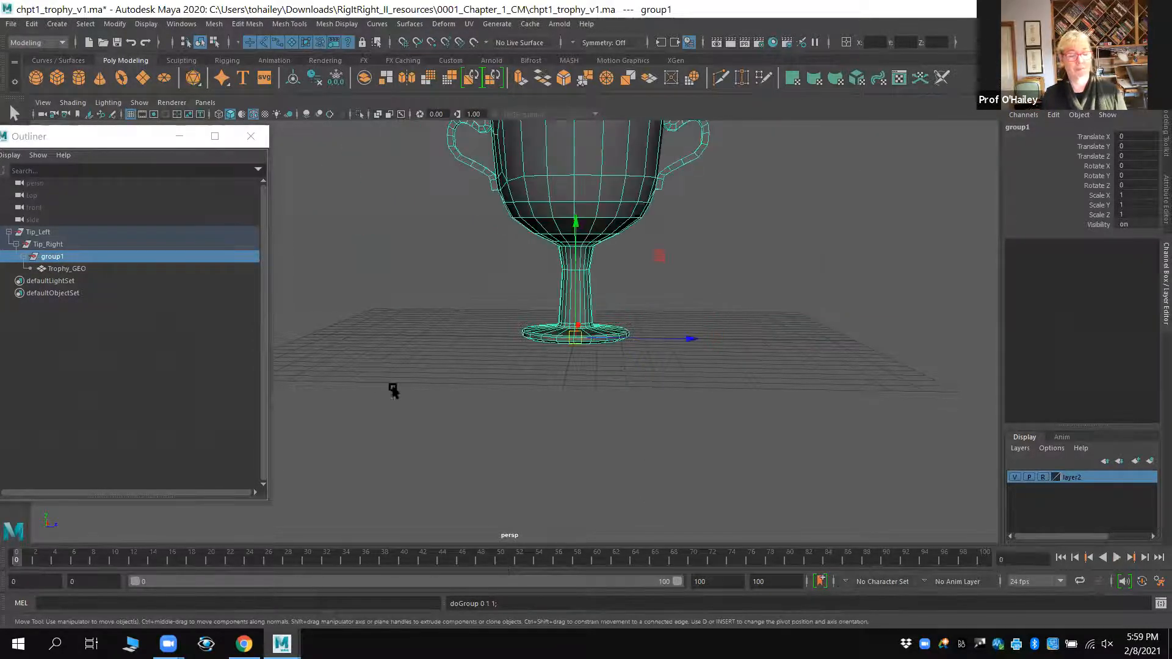
key("d")
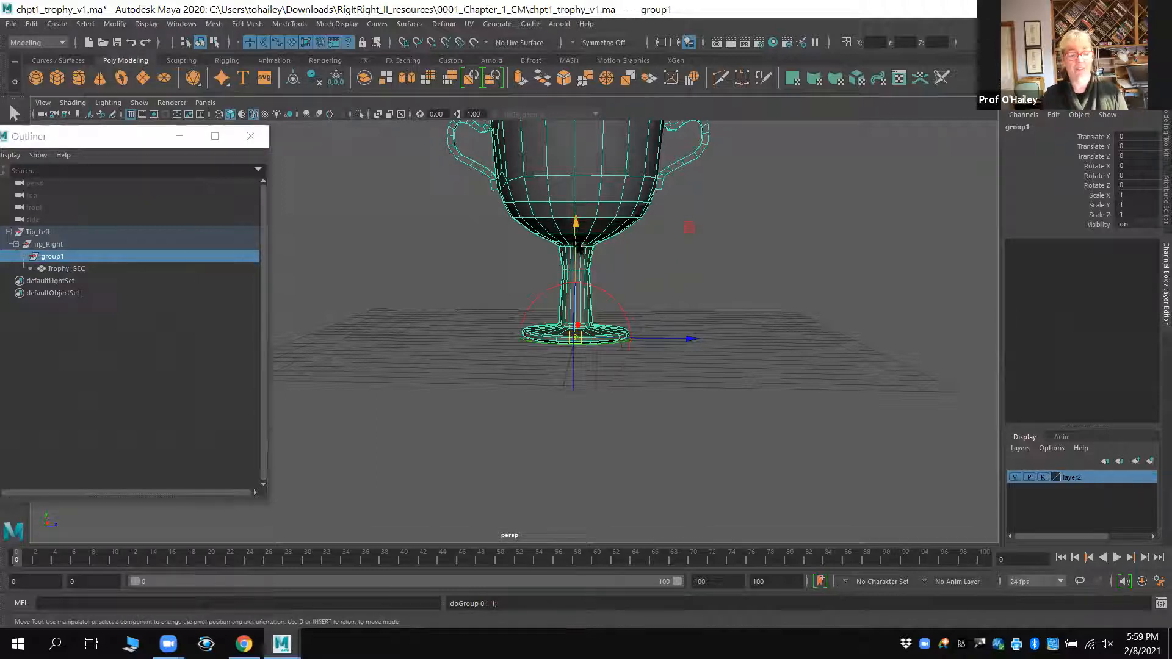
left_click_drag(577, 247, 559, 38)
left_click_drag(680, 118, 805, 136)
- Scrub to frame 83 to check the handle pivot on the tipped trophy, and compare it with the Tip_Right pivot
key("alt+v")
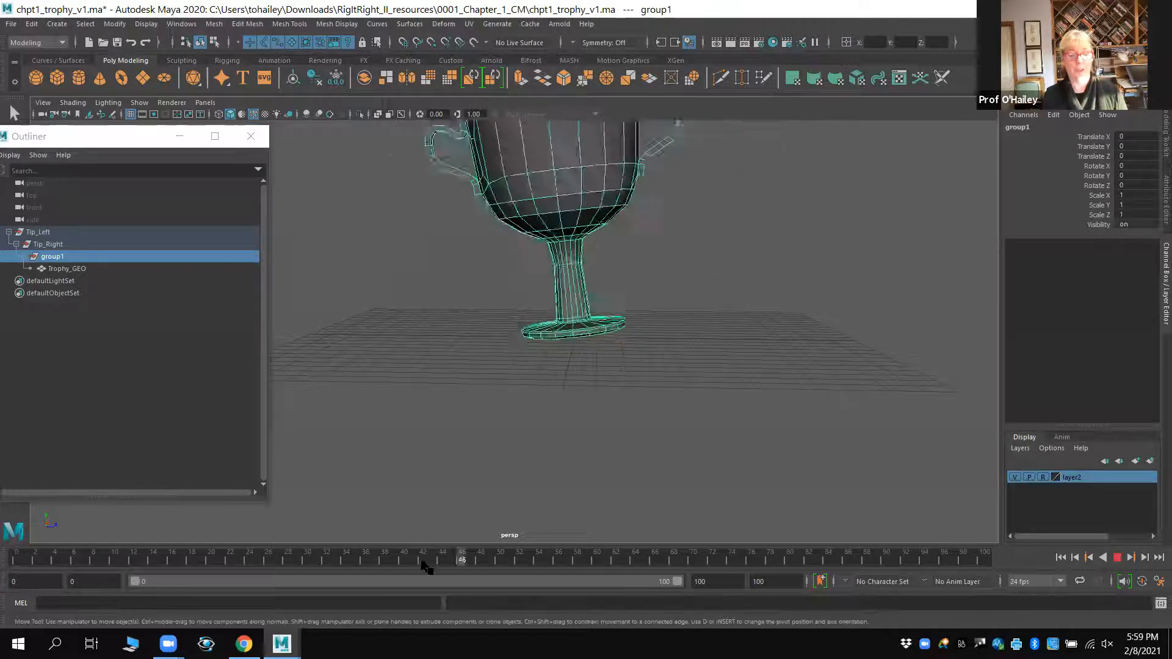
key("alt+v")
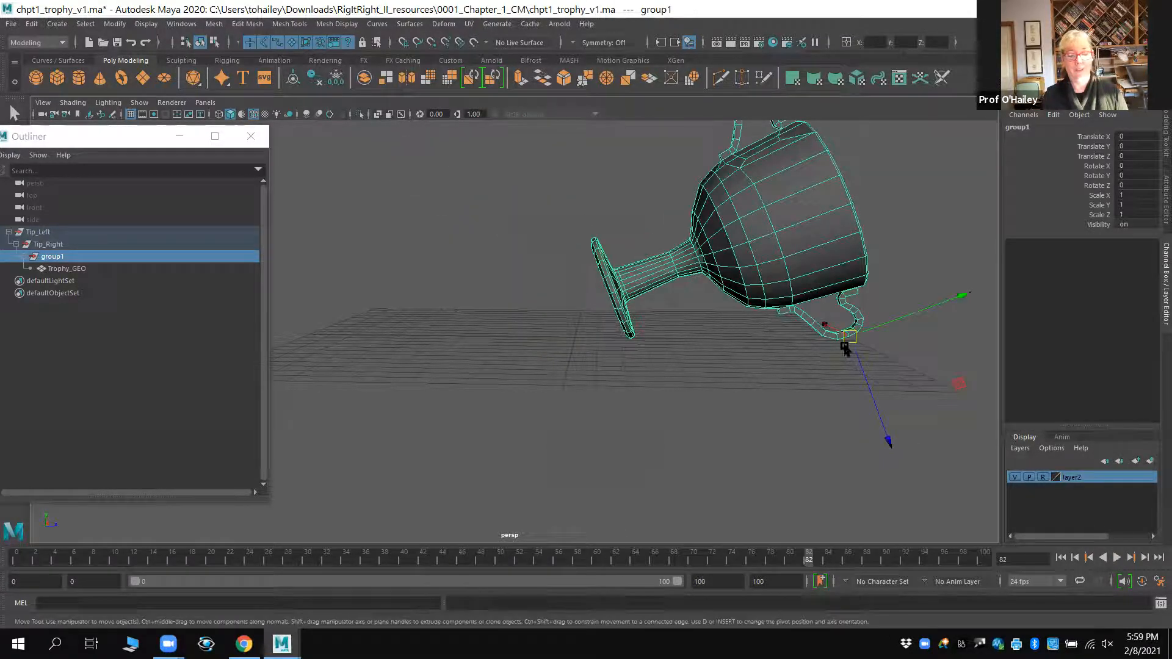
key("comma")
left_click_drag(427, 568, 818, 562)
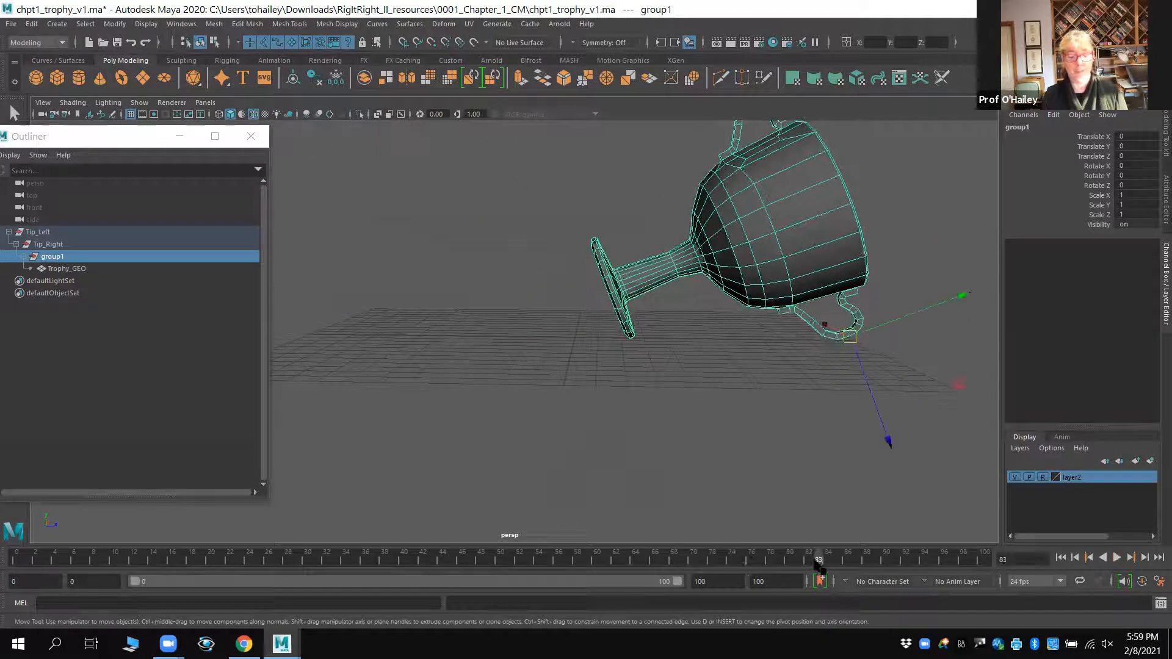
left_click(57, 245)
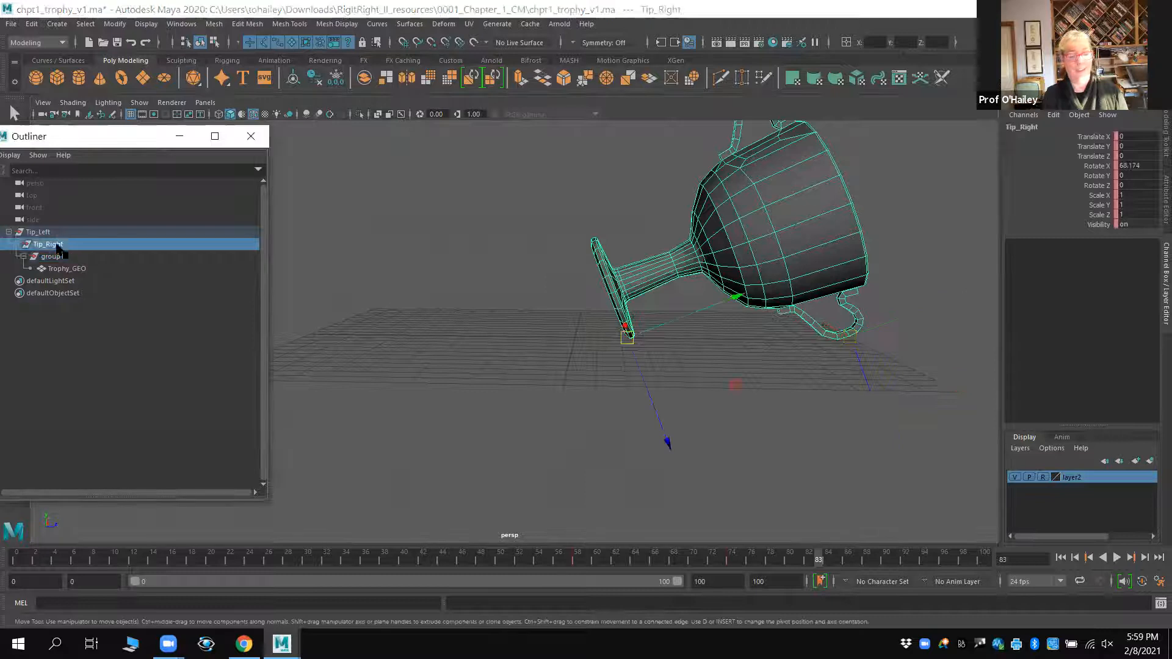
- Rename the new group above Trophy_GEO as Tip_Hande
double_click(55, 257)
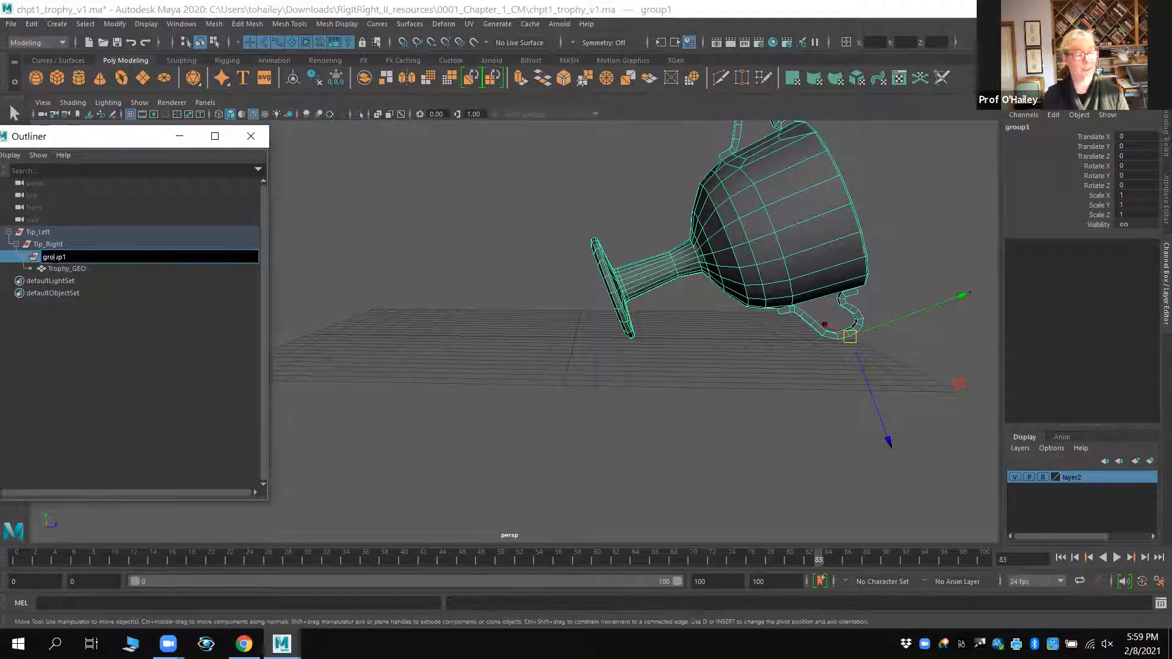
double_click(54, 257)
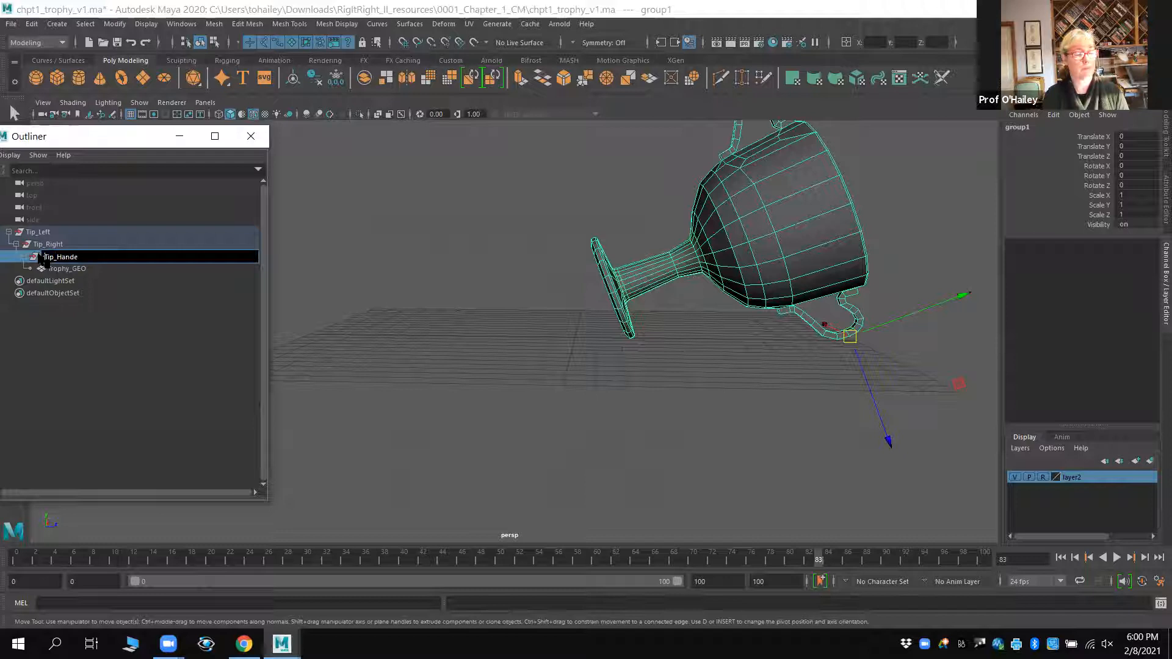
key("BackSpace")
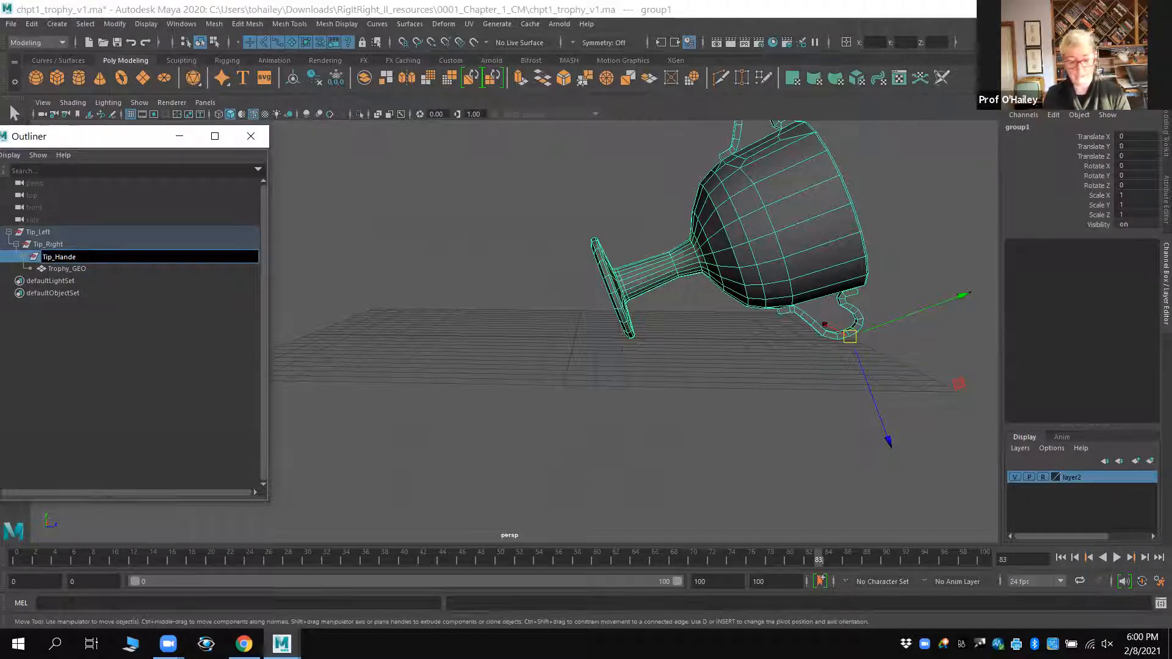
key("Return")
- Key Tip_Hande at frame 80, rotating it around the handle to about -14.37 in Y
left_click_drag(818, 566, 788, 562)
left_click(96, 243)
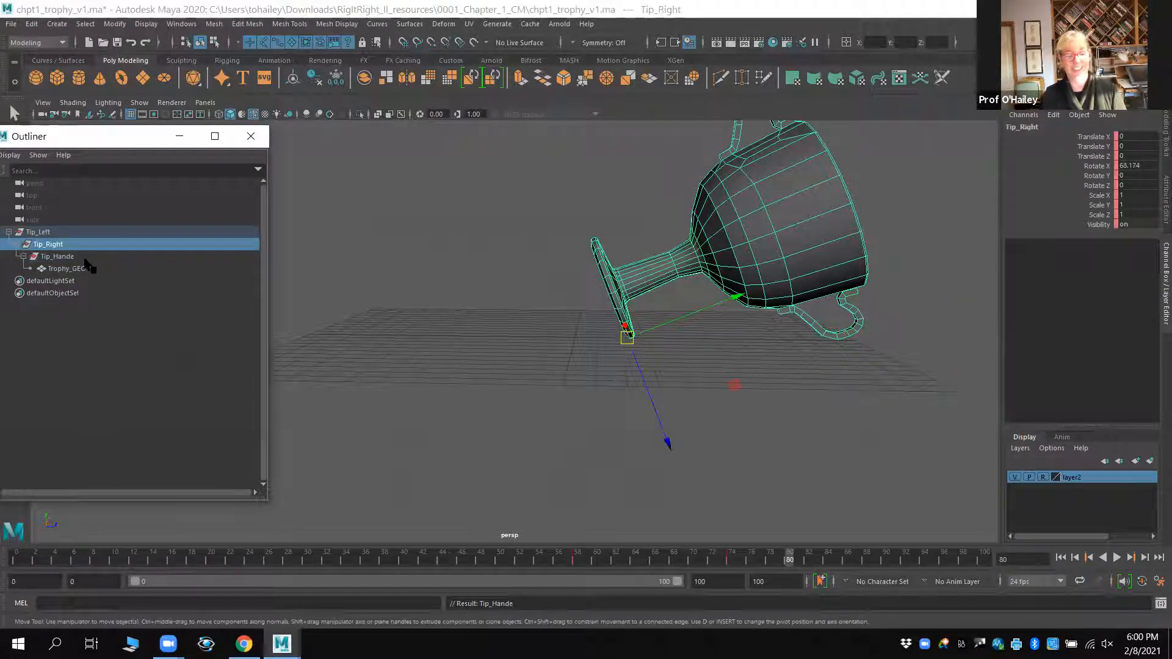
left_click(82, 257)
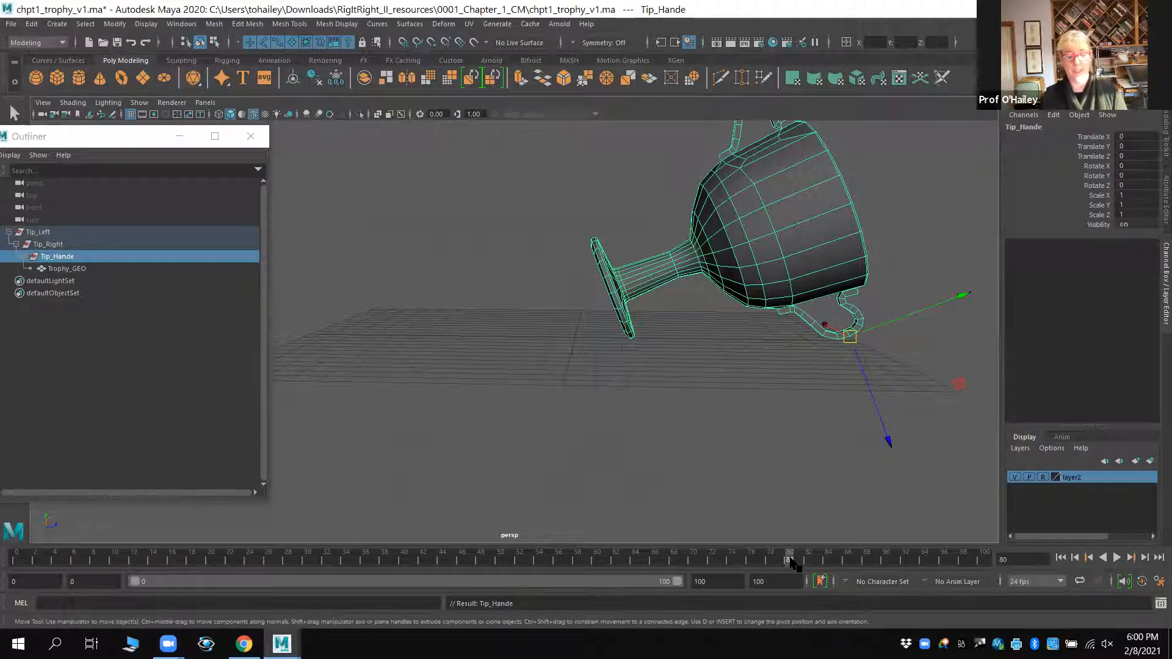
key("s")
key("e")
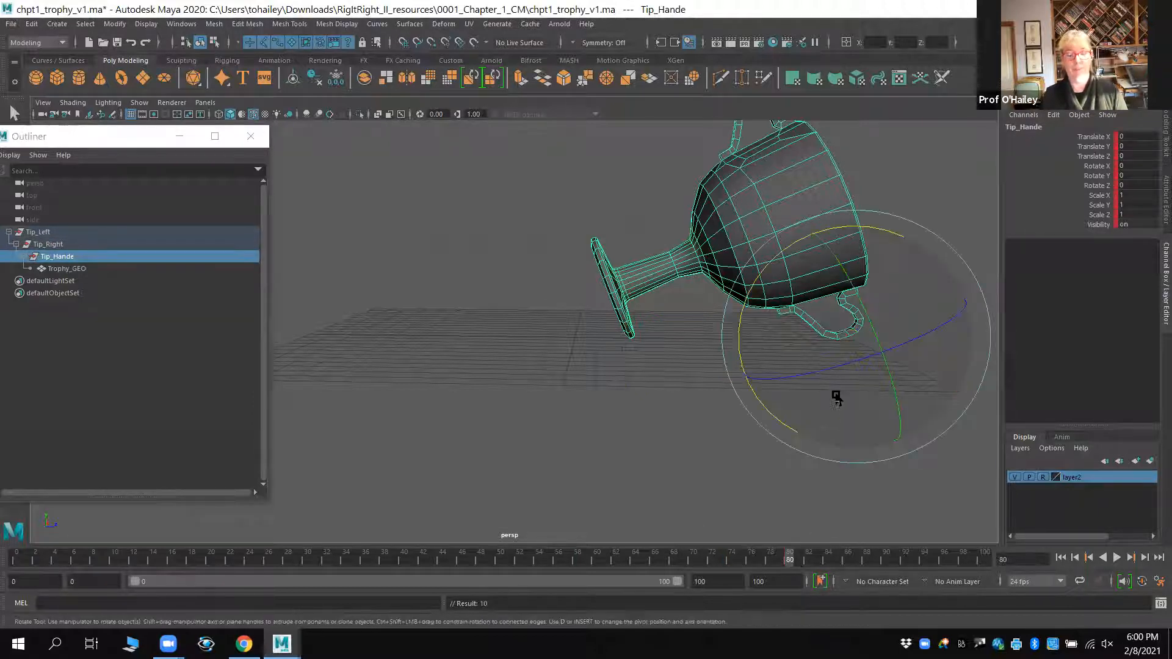
mouse_move(859, 324)
left_mouse_down()
mouse_move(877, 338)
mouse_move(852, 305)
left_mouse_up()
key("s")
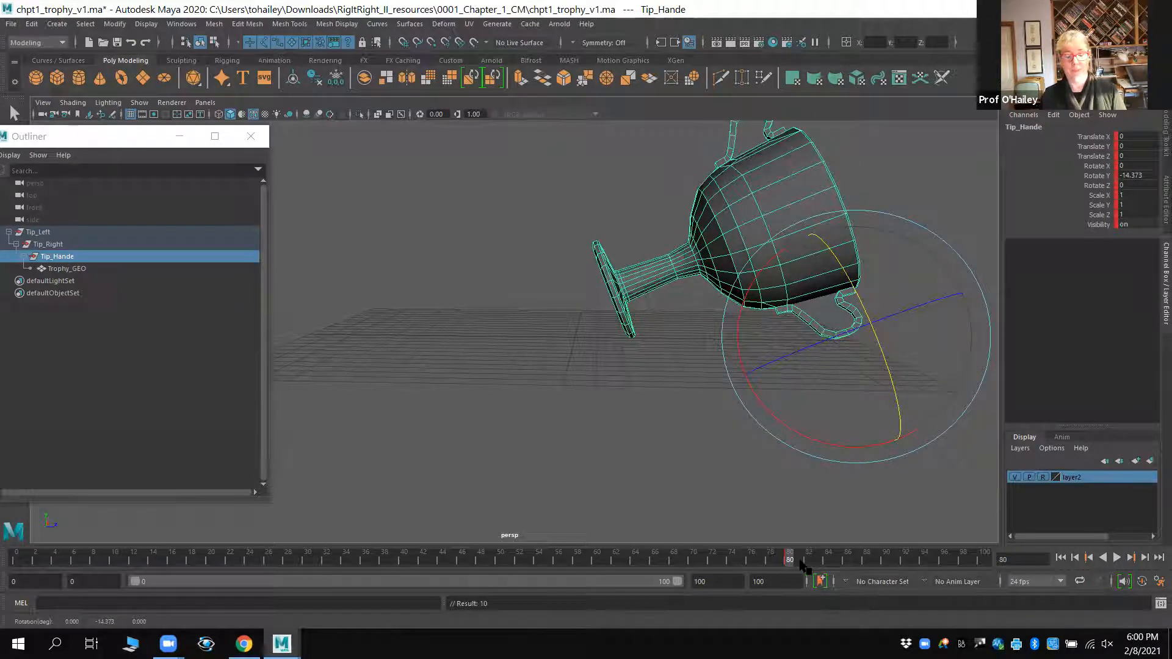
- Key Tip_Hande at frame 87 with the trophy rolled around its handle to about 30.8, -35.8 and -35.8 in X, Y and Z
left_click(858, 560)
left_click_drag(893, 391, 884, 364)
key("s")
left_click_drag(853, 560, 860, 595)
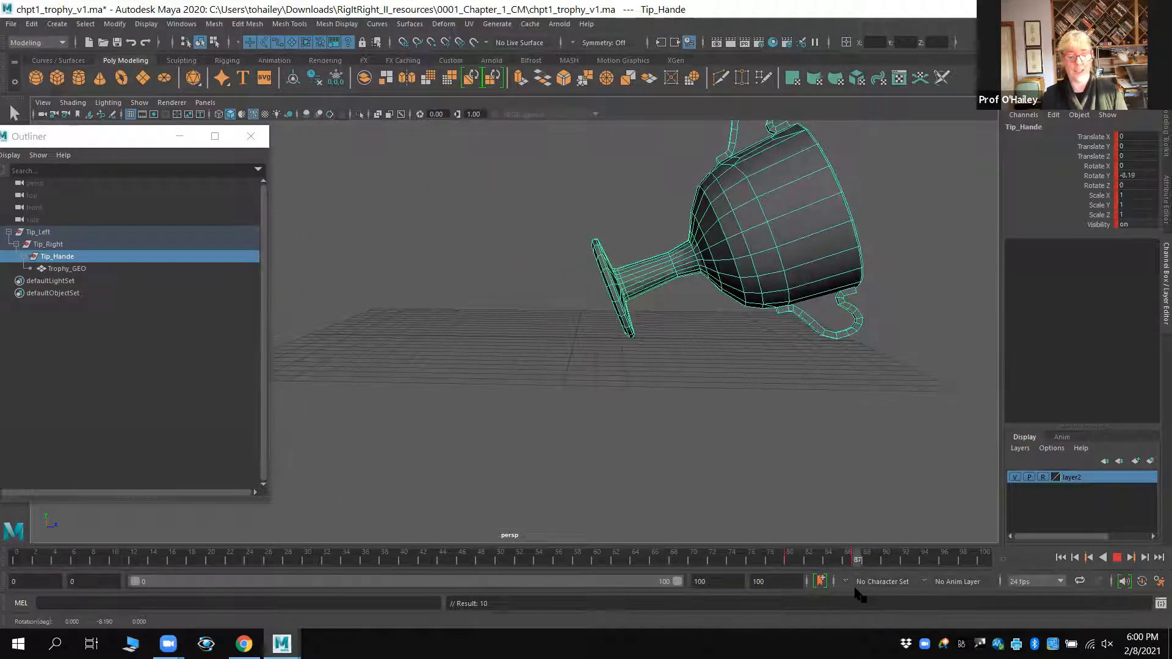
key("e")
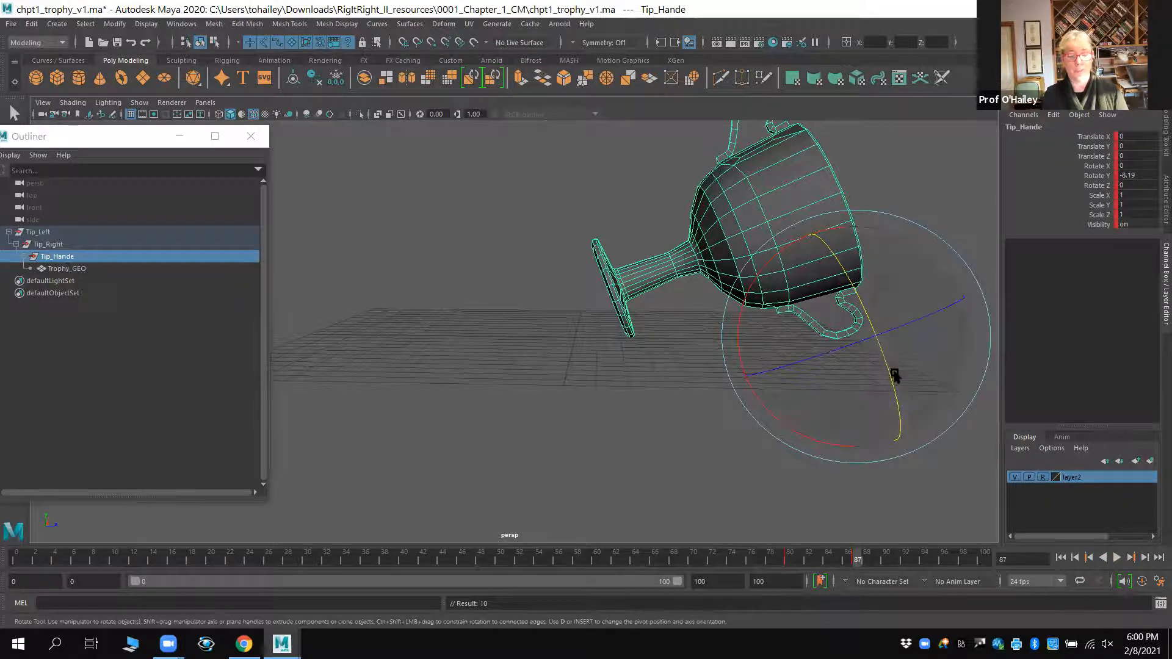
left_click_drag(861, 348, 878, 230)
key("s")
mouse_move(843, 560)
left_mouse_down()
mouse_move(563, 560)
mouse_move(836, 564)
mouse_move(873, 577)
mouse_move(836, 574)
mouse_move(863, 563)
left_mouse_up()
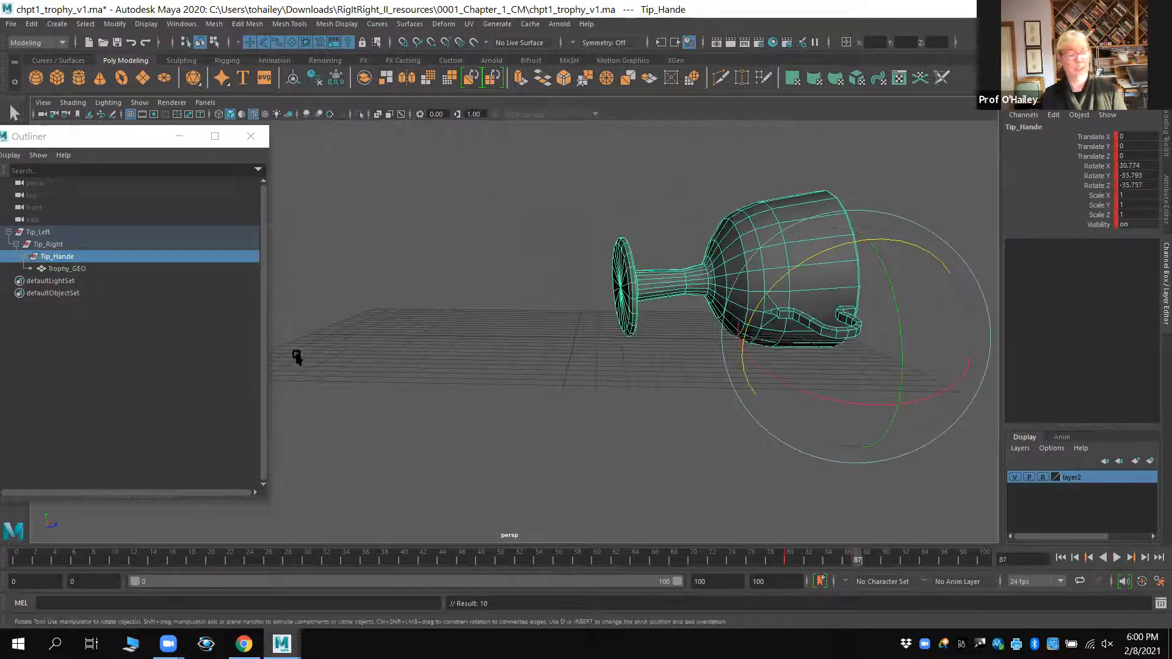
- Select Tip_Right and scrub from frame 0 to frame 62 to review the tipping animation from a slightly higher view
left_click(81, 245)
key("w")
mouse_move(630, 455)
left_mouse_down("alt")
mouse_move(638, 516)
mouse_move(591, 438)
mouse_move(630, 459)
left_mouse_up("alt")
key("alt+v")
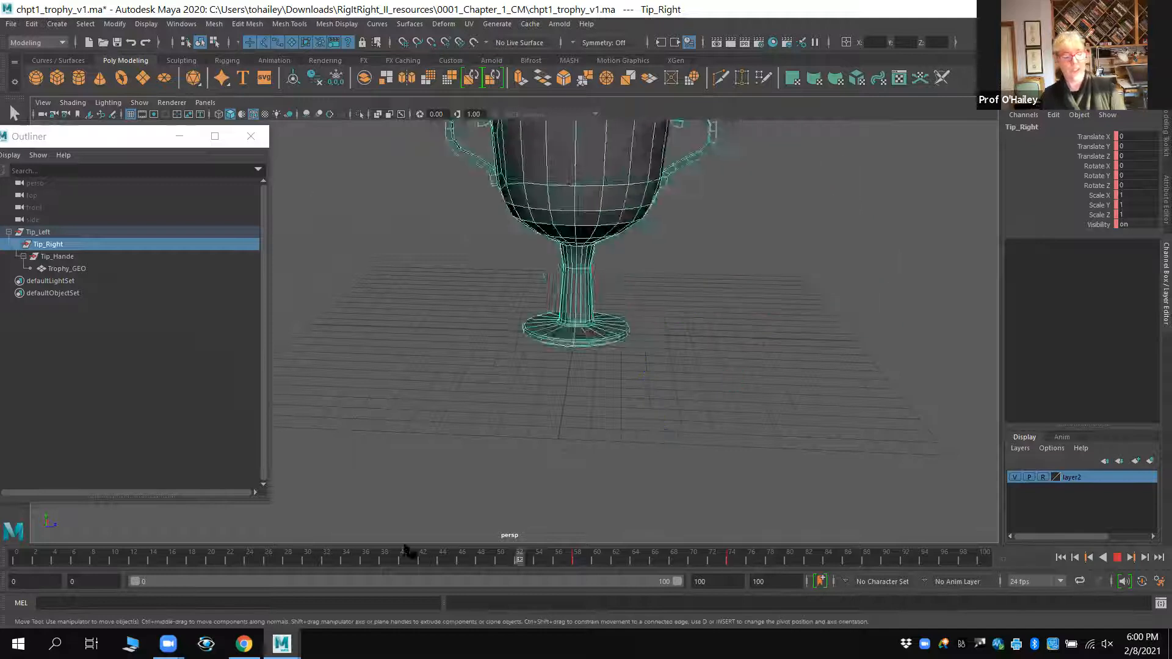
key("alt+v")
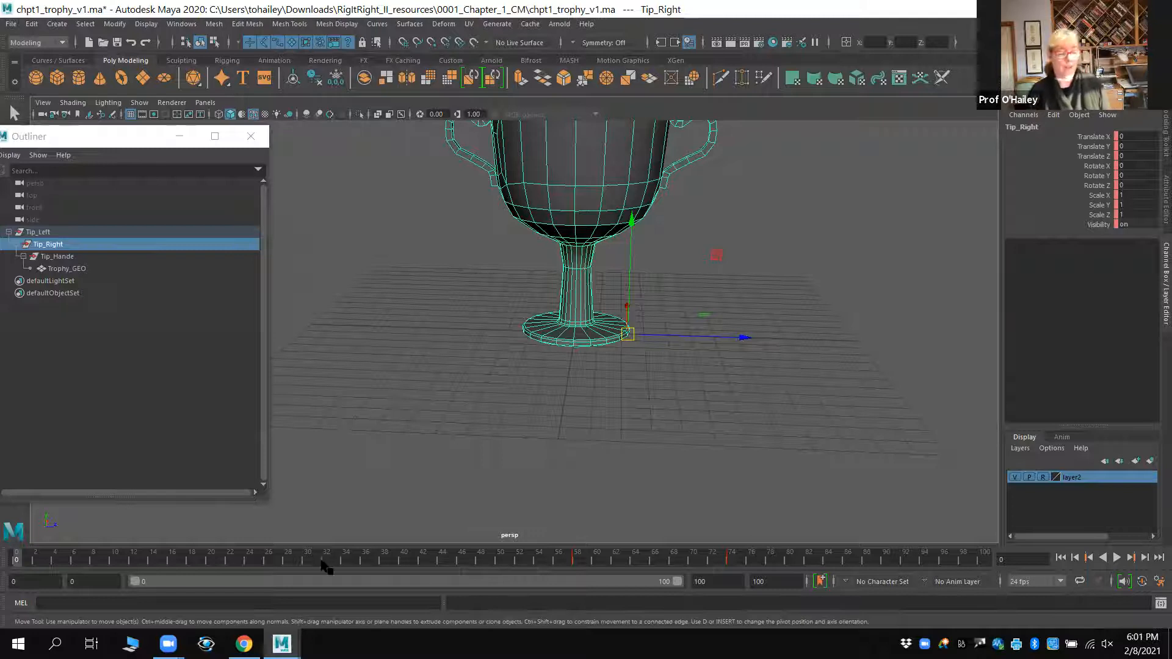
key("alt+v")
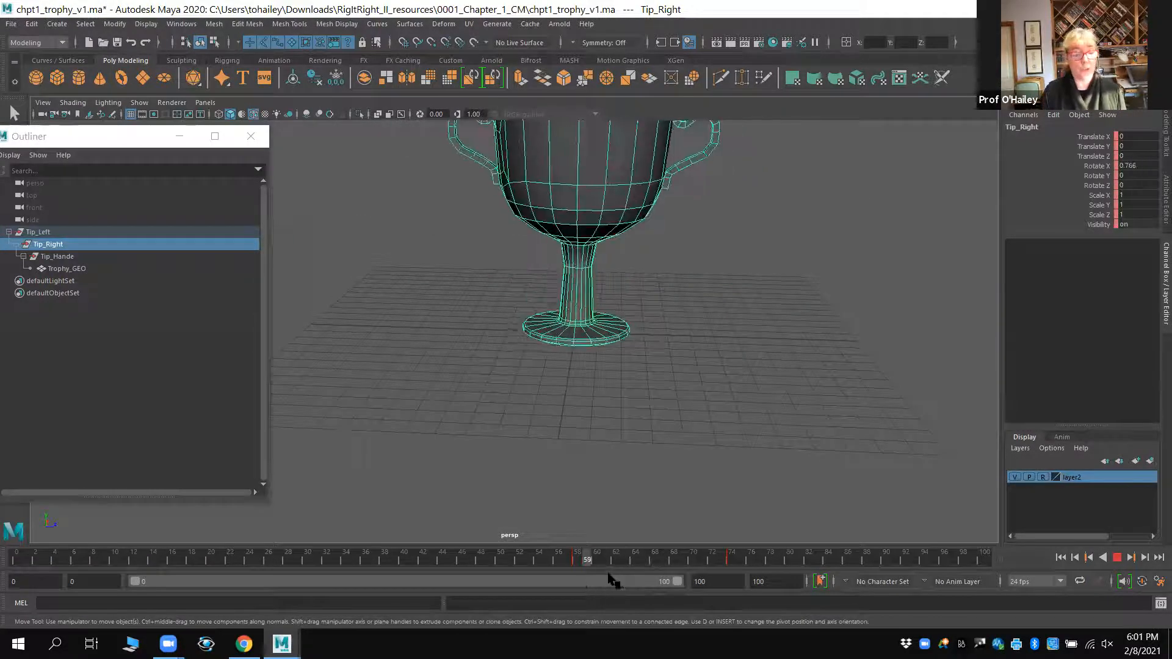
key("alt+v")
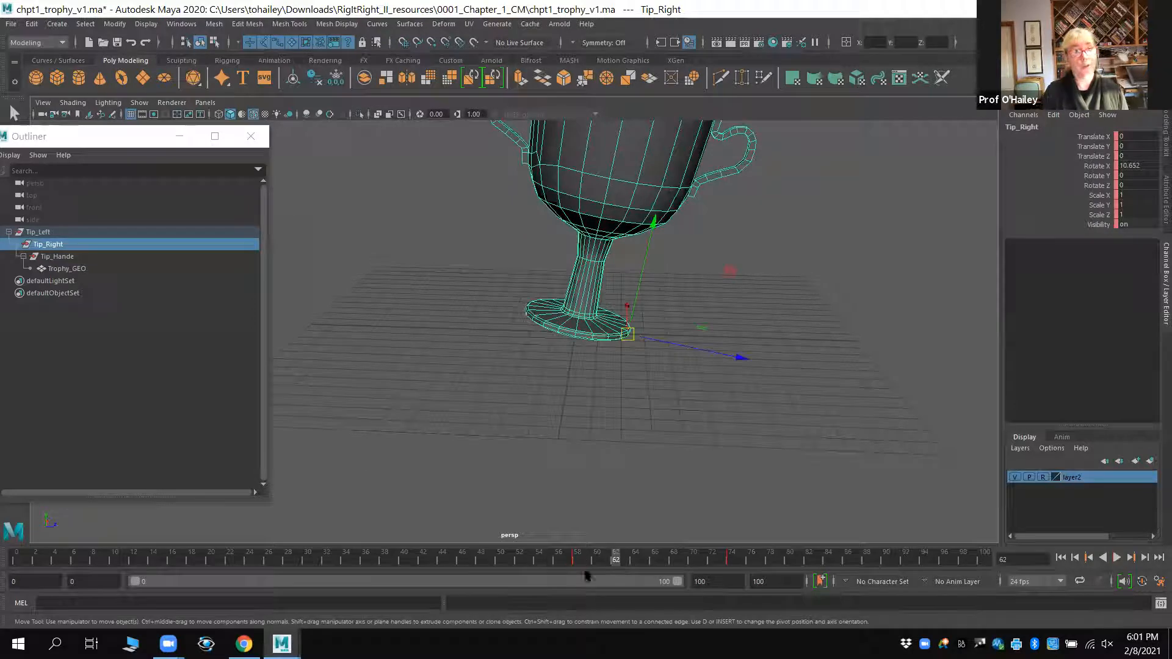
- Select Tip_Hande to inspect its handle pivot at frame 62, and scrub back to the leftward tip near frame 22
left_click(67, 259)
left_click_drag(59, 263, 55, 244)
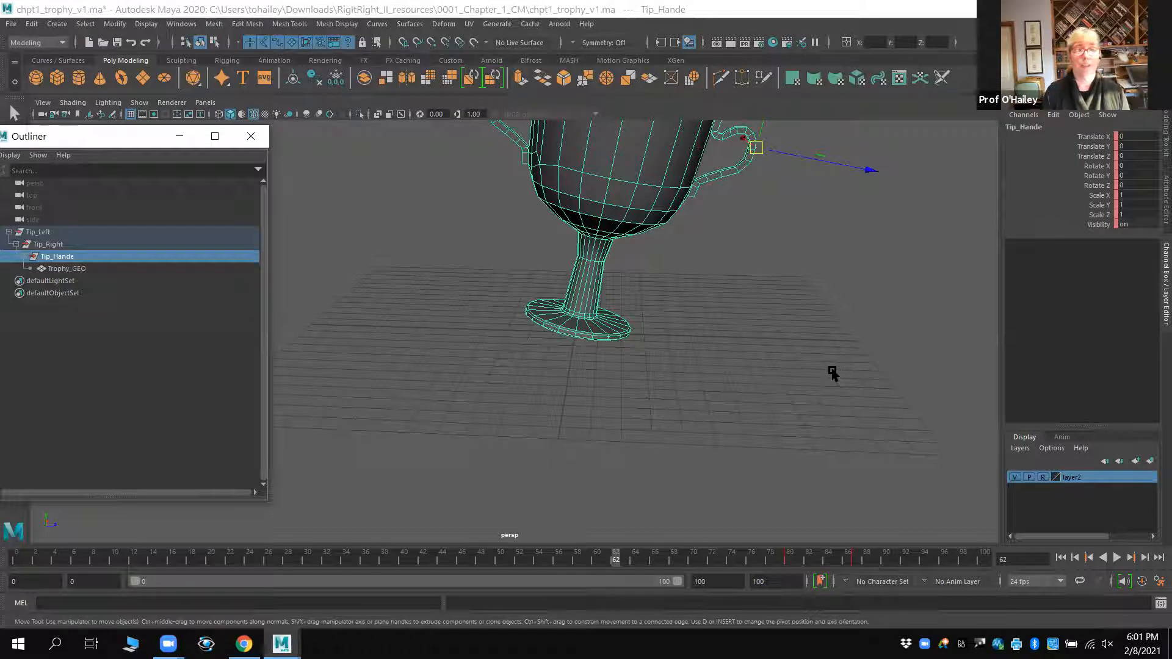
key("alt+v")
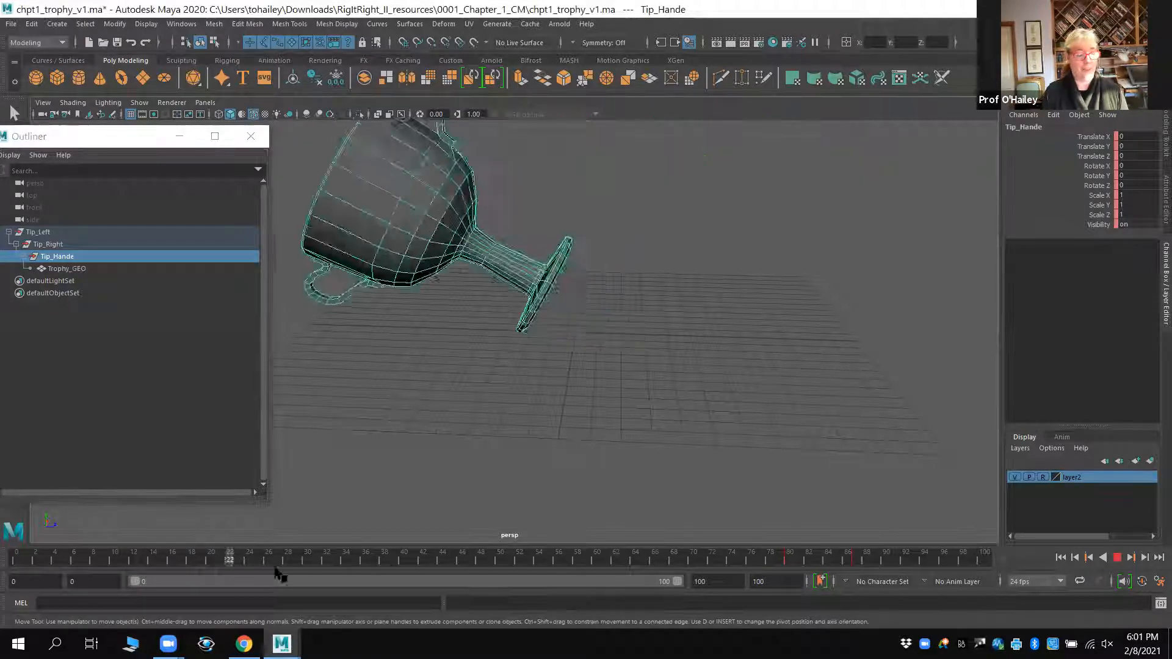